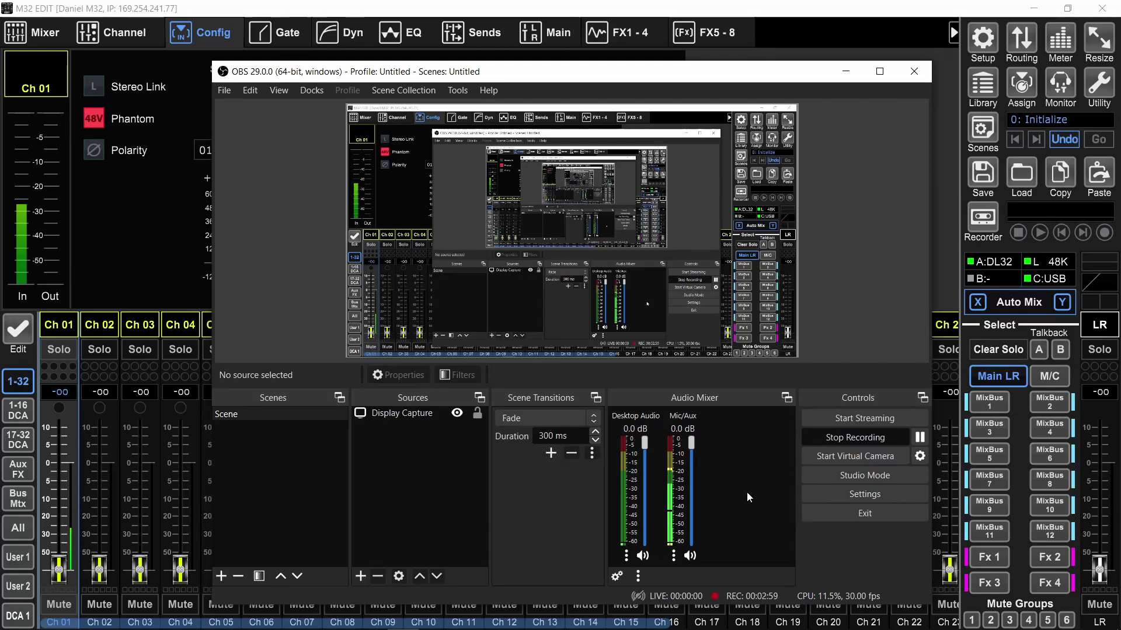
Open Routing, look over the User In, User Out and Card pages, and end on Inputs.
{"action": "left_click", "coordinate": [844, 72]}
{"action": "left_click", "coordinate": [1019, 51]}
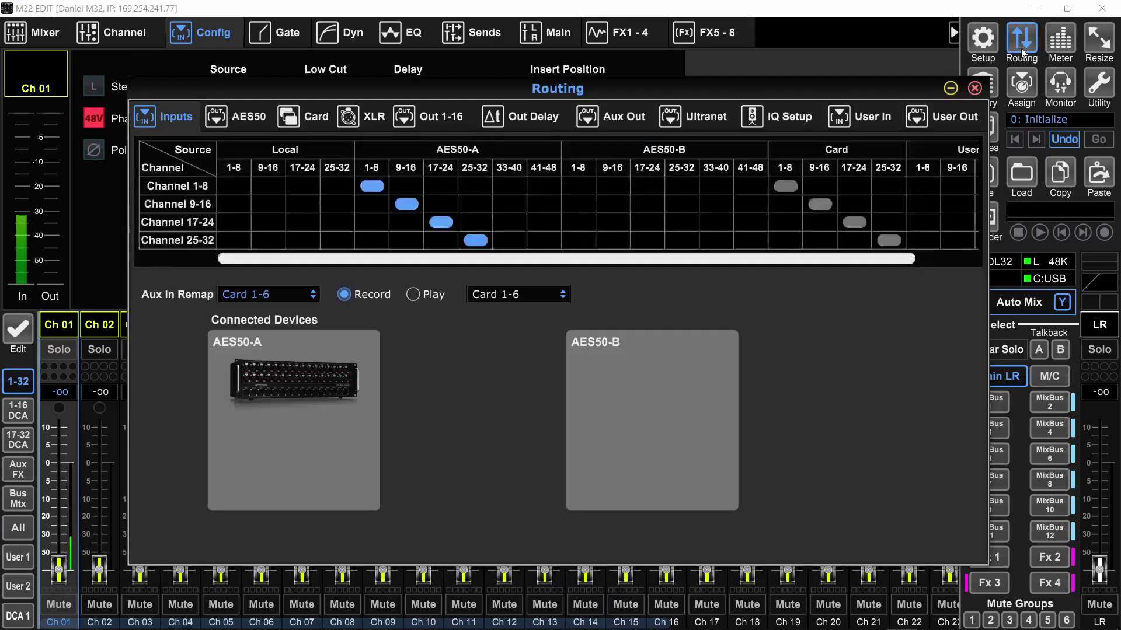
{"action": "left_click", "coordinate": [868, 120]}
{"action": "left_click", "coordinate": [950, 121]}
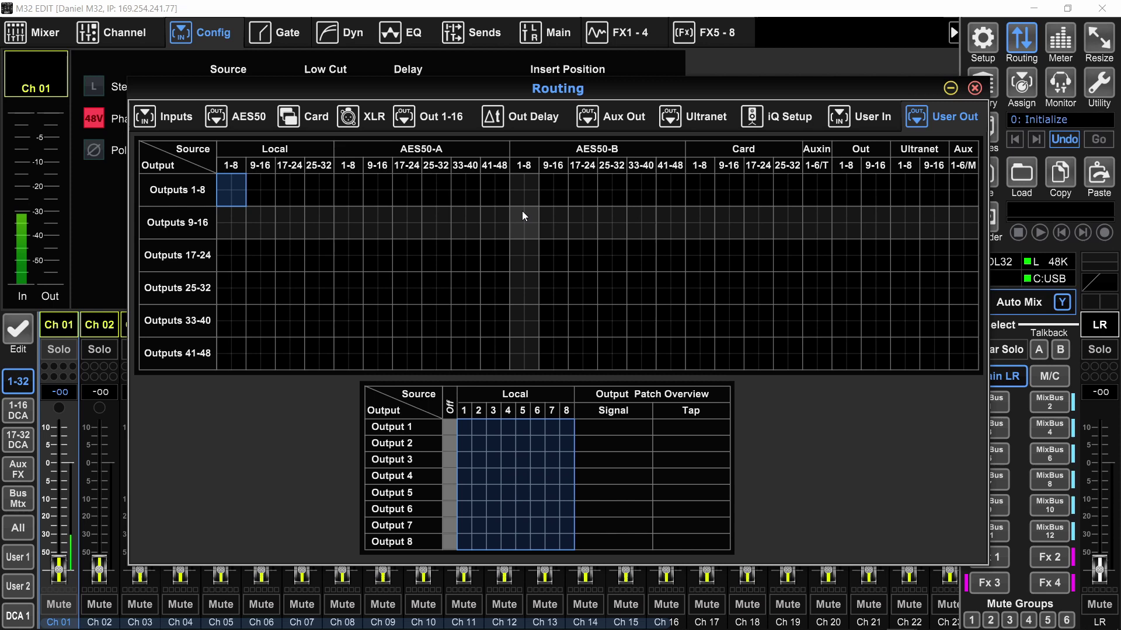
{"action": "left_click", "coordinate": [307, 120]}
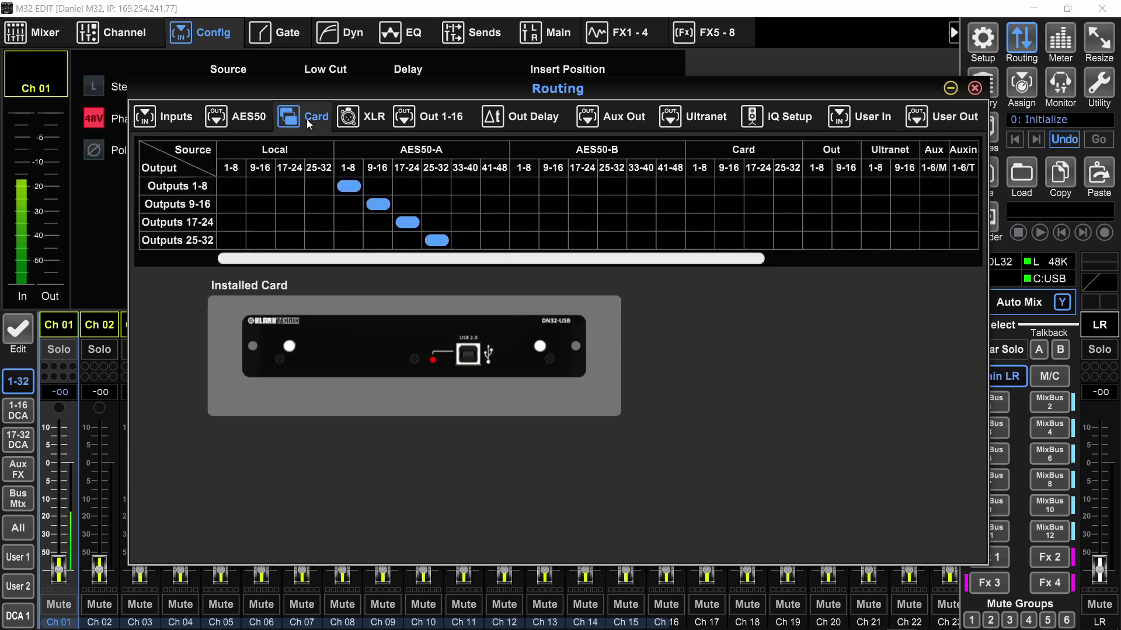
{"action": "left_click", "coordinate": [175, 116]}
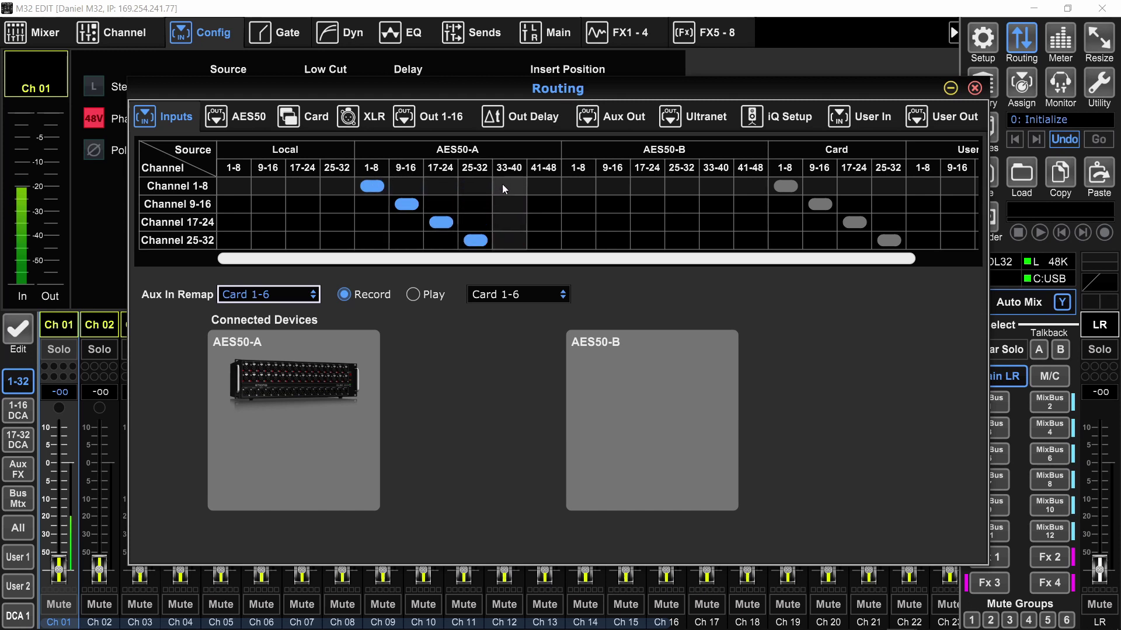
Route channels 9-16 from User In 9-16, then check the User In and User Out pages.
{"action": "left_click_drag", "start_coordinate": [456, 261], "coordinate": [607, 261]}
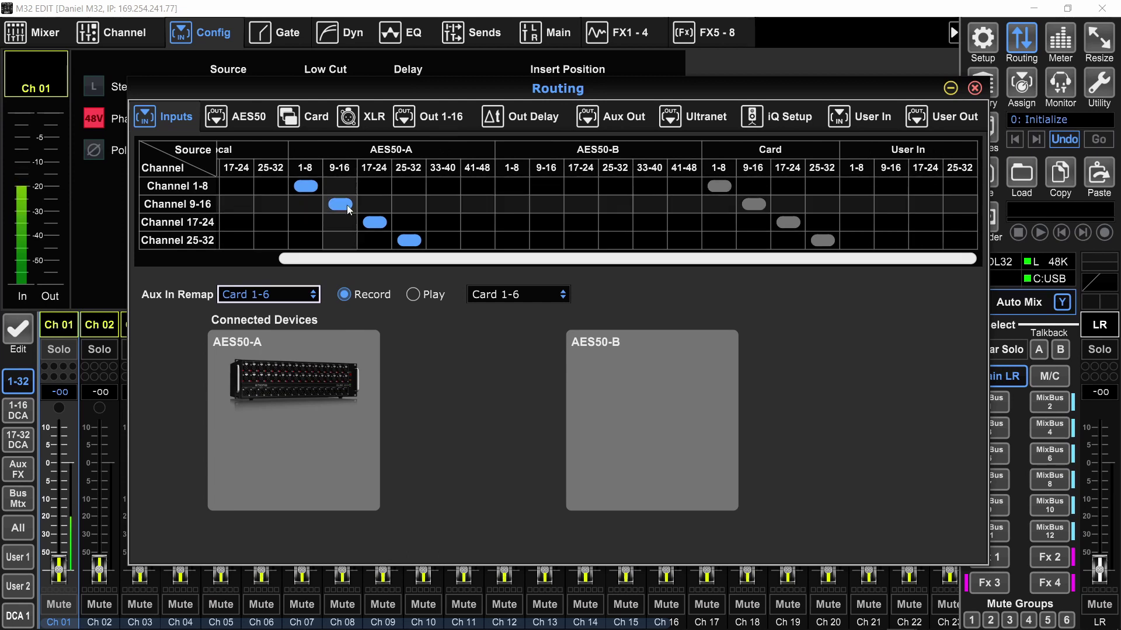
{"action": "left_click", "coordinate": [895, 205]}
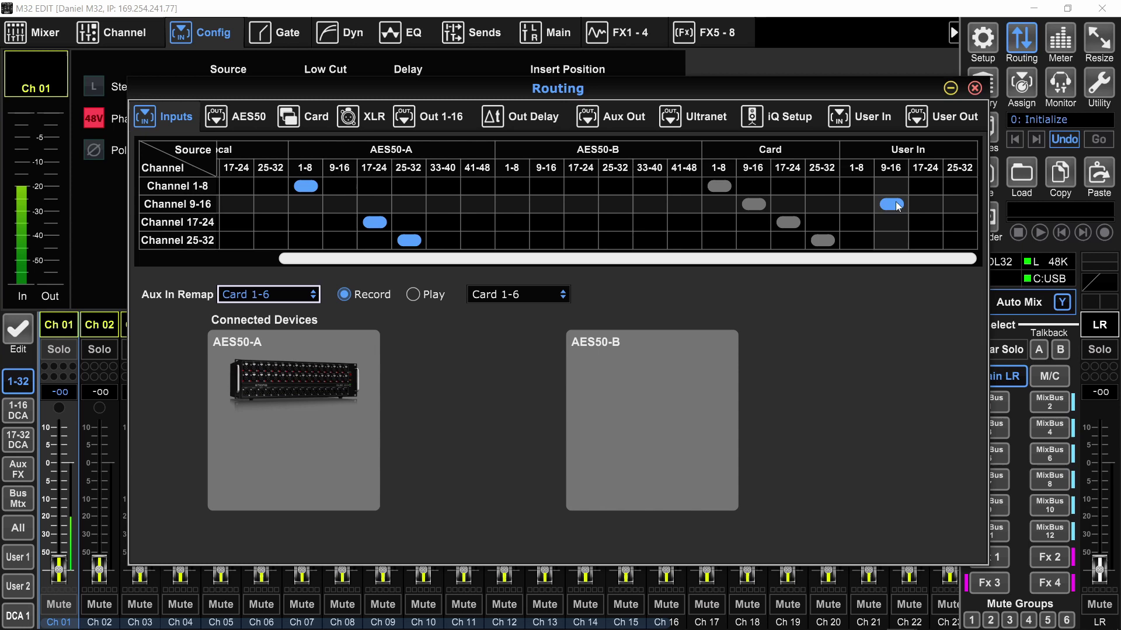
{"action": "left_click", "coordinate": [873, 117]}
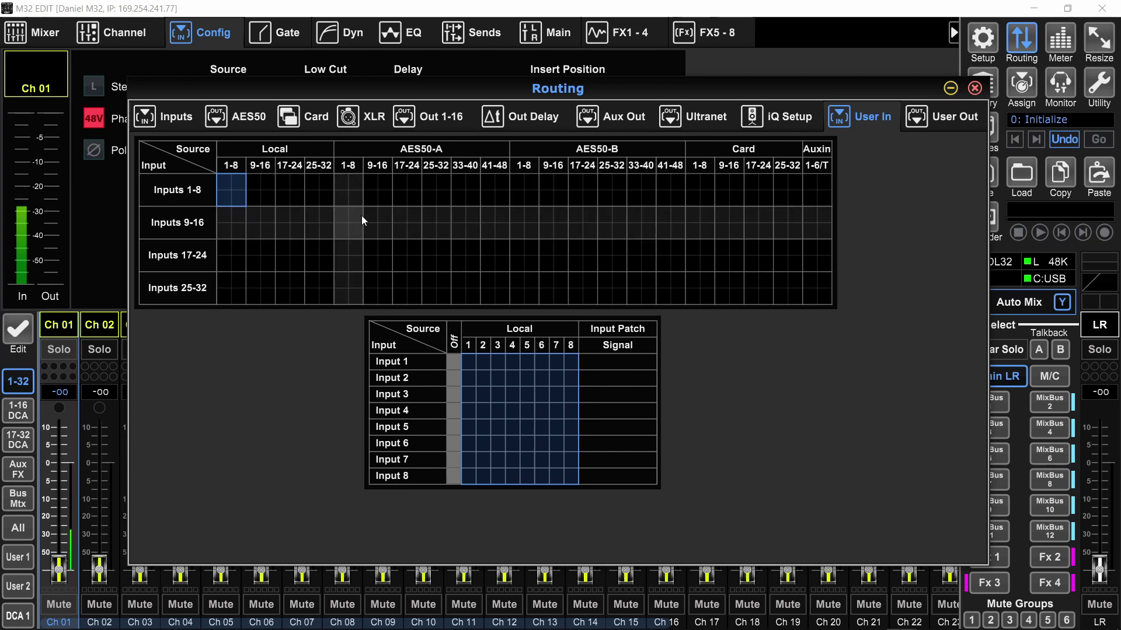
{"action": "left_click", "coordinate": [957, 117]}
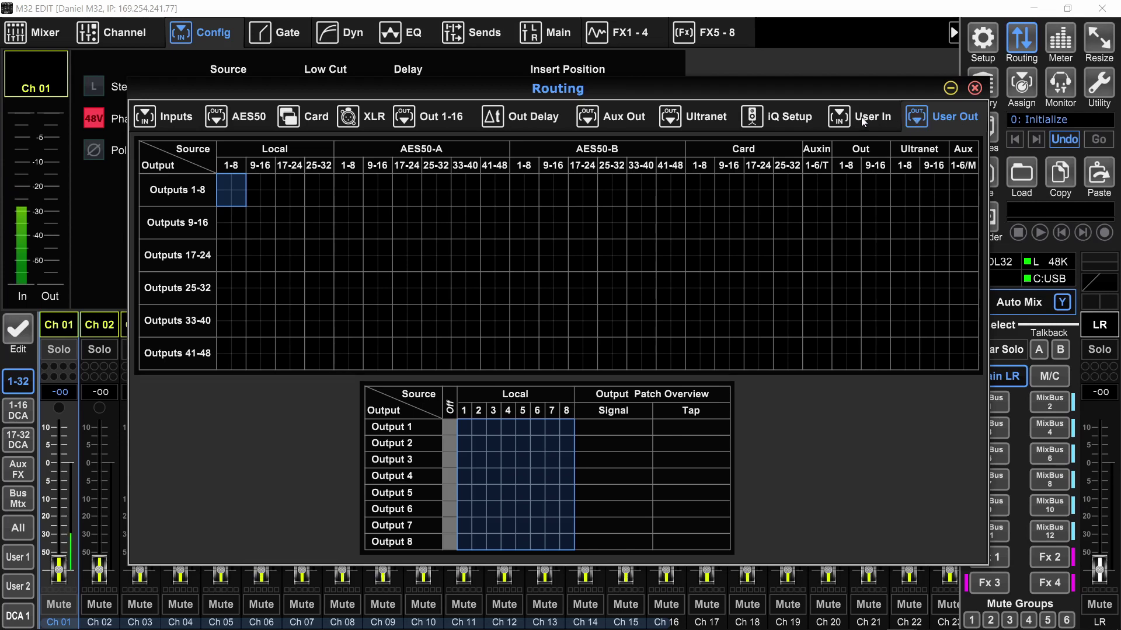
Check the Initialize Settings choices on the Setup Mixer page, then close Setup.
{"action": "left_click", "coordinate": [983, 38]}
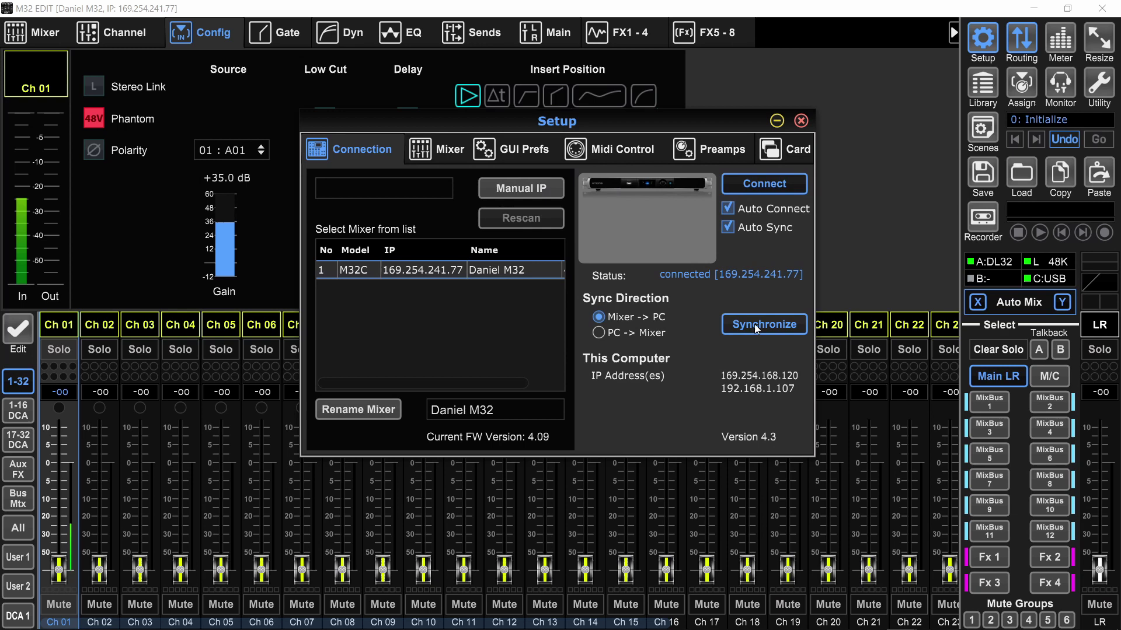
{"action": "left_click", "coordinate": [437, 149]}
{"action": "left_click", "coordinate": [688, 335]}
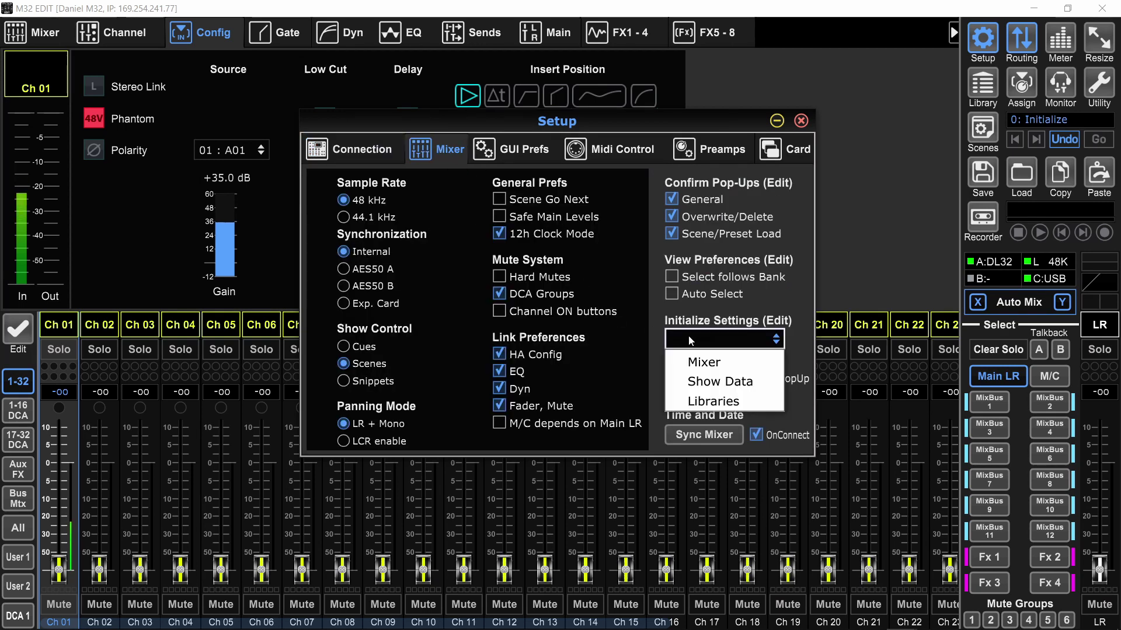
{"action": "left_click", "coordinate": [801, 120]}
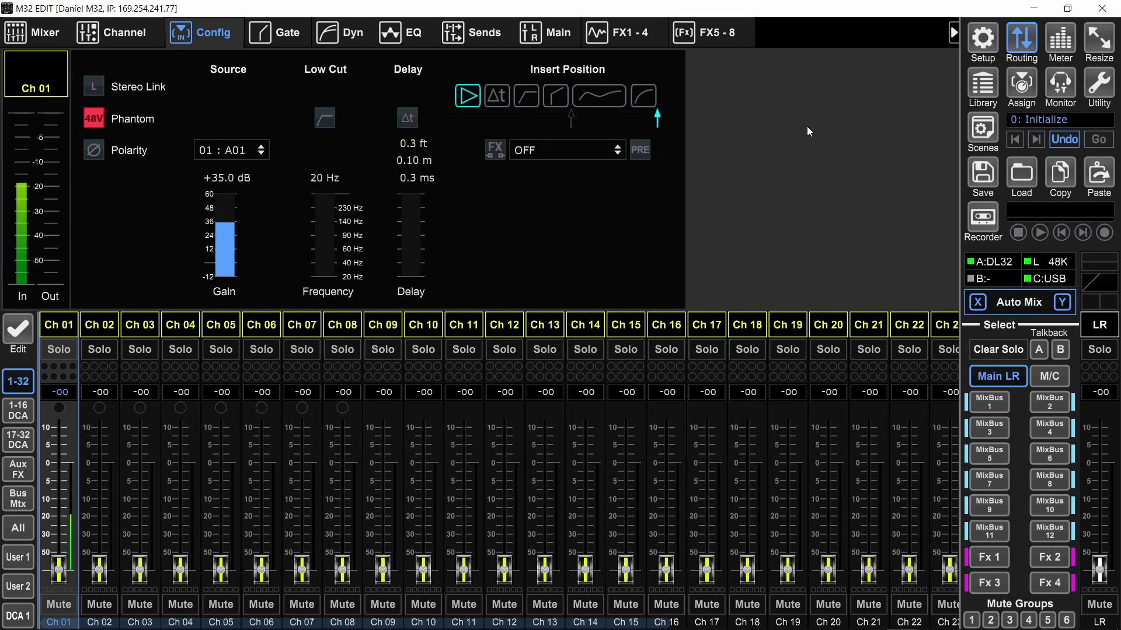
Glance at the scene list, then reopen Routing on the User In page.
{"action": "left_click", "coordinate": [983, 129]}
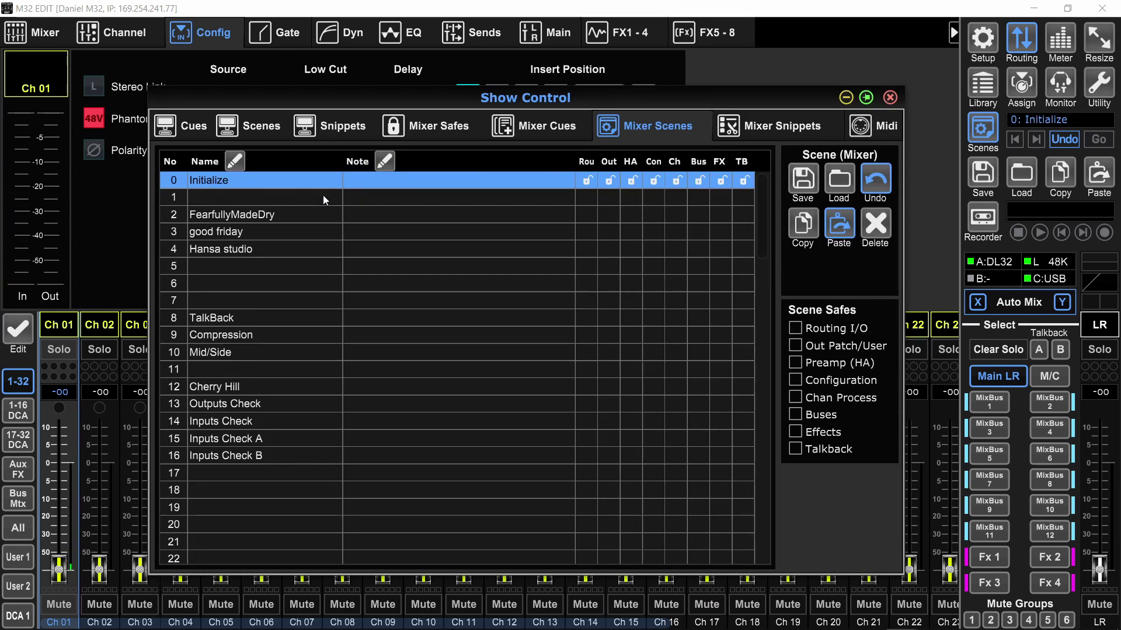
{"action": "left_click", "coordinate": [1021, 40]}
{"action": "left_click", "coordinate": [869, 120]}
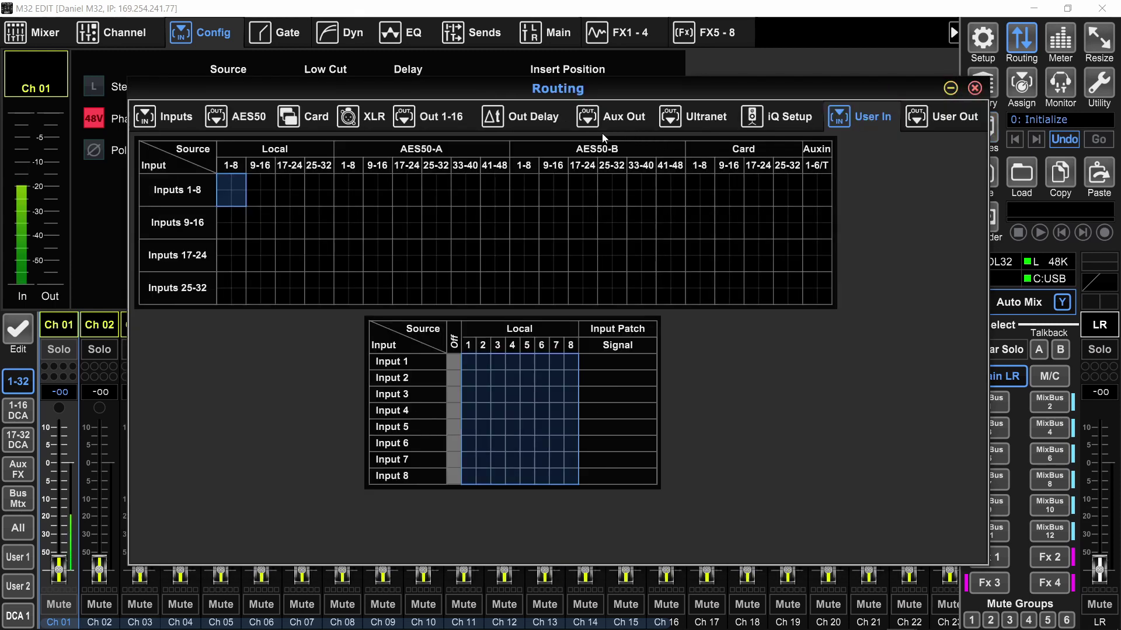
Set channels 9-16 back to AES50-A 9-16 in the Inputs grid, then go to User In.
{"action": "left_click", "coordinate": [170, 121]}
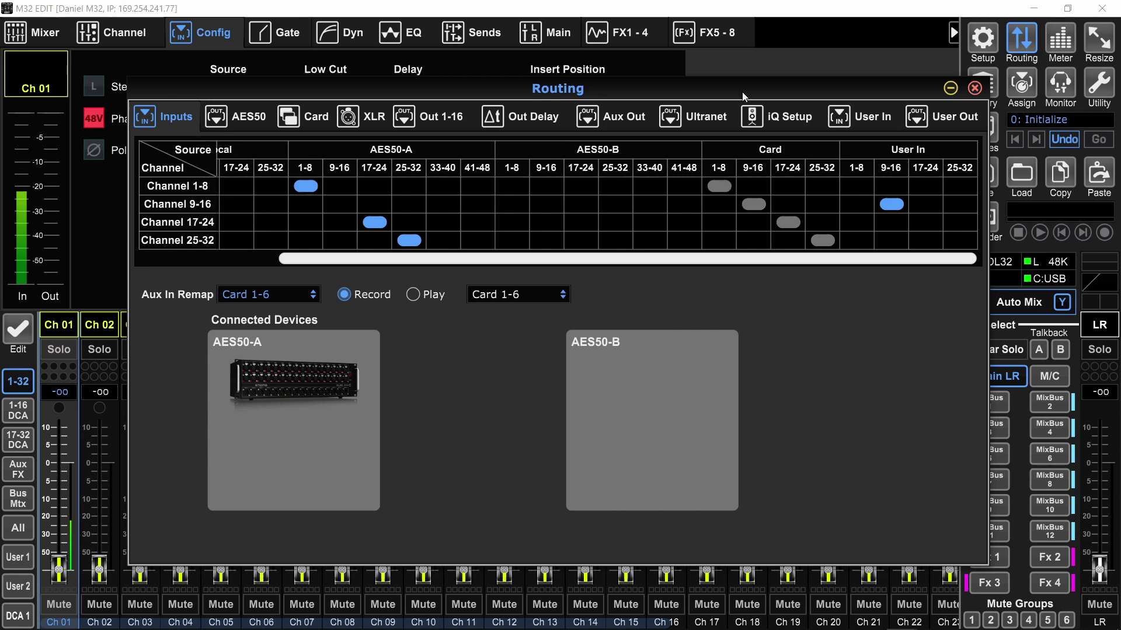
{"action": "left_click", "coordinate": [350, 202]}
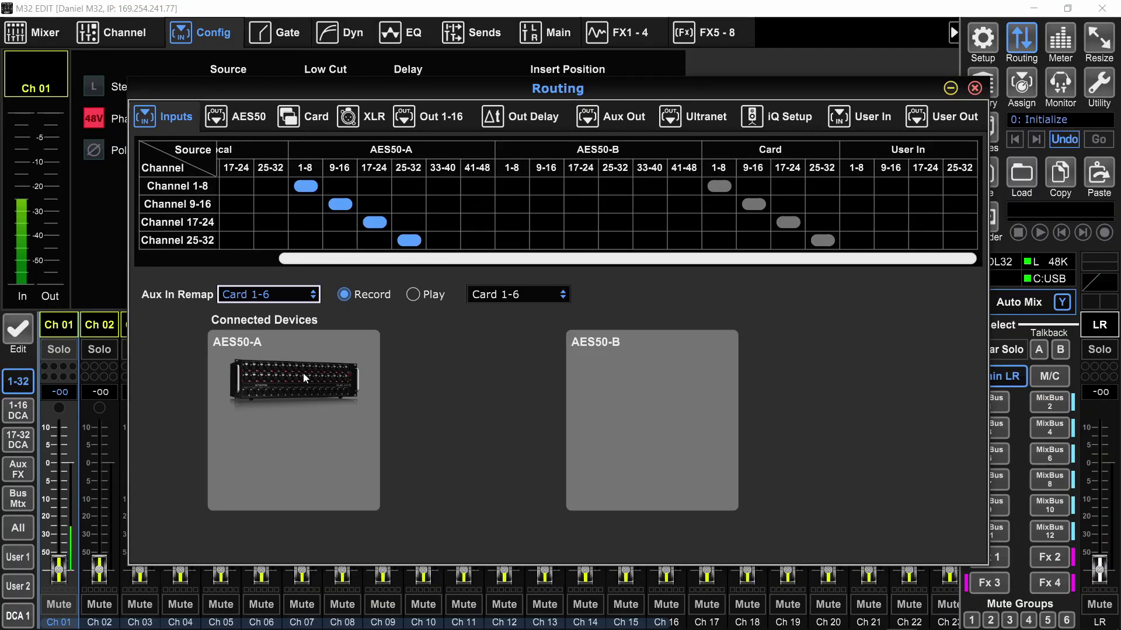
{"action": "left_click_drag", "start_coordinate": [388, 259], "coordinate": [289, 279]}
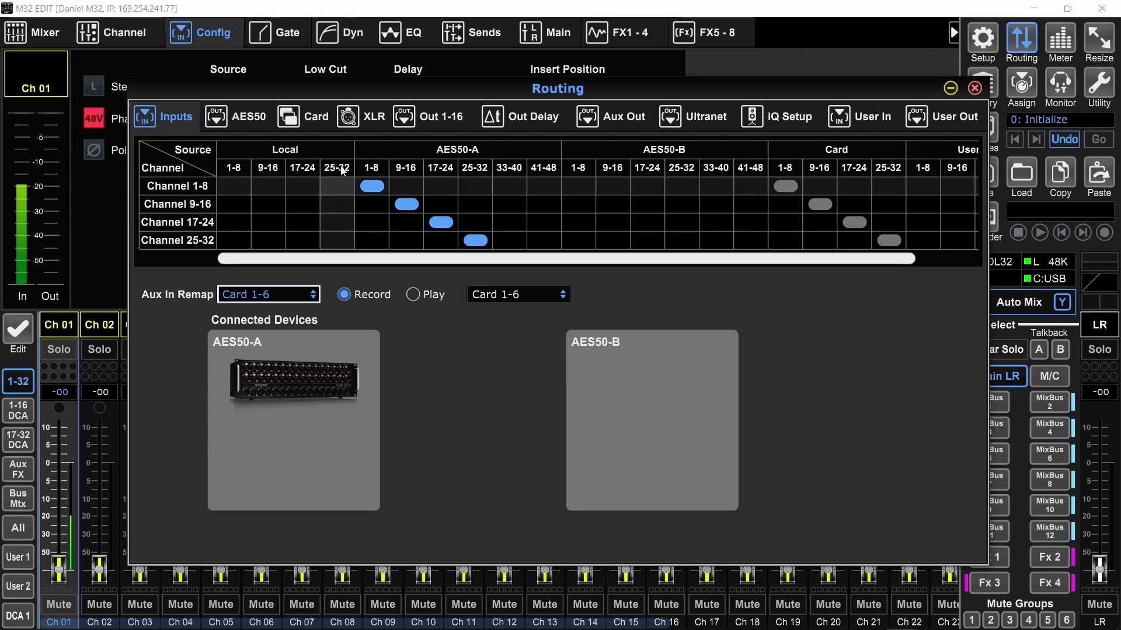
{"action": "left_click", "coordinate": [883, 114]}
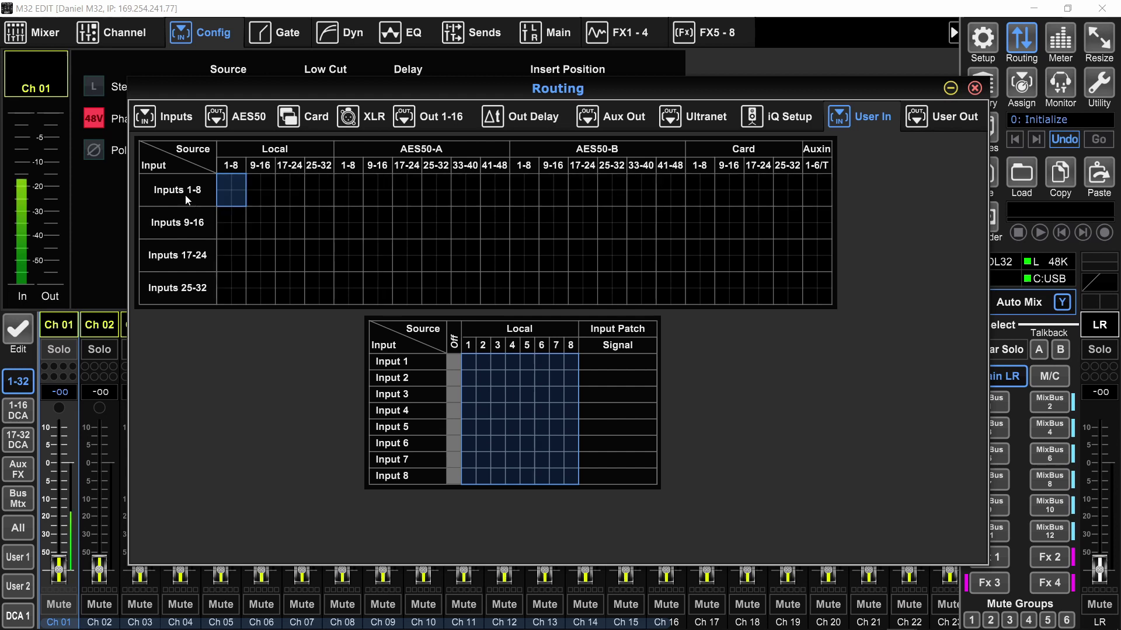
Patch User In 1-8 one-to-one from the AES50-A 1-8 block.
{"action": "left_click", "coordinate": [355, 186]}
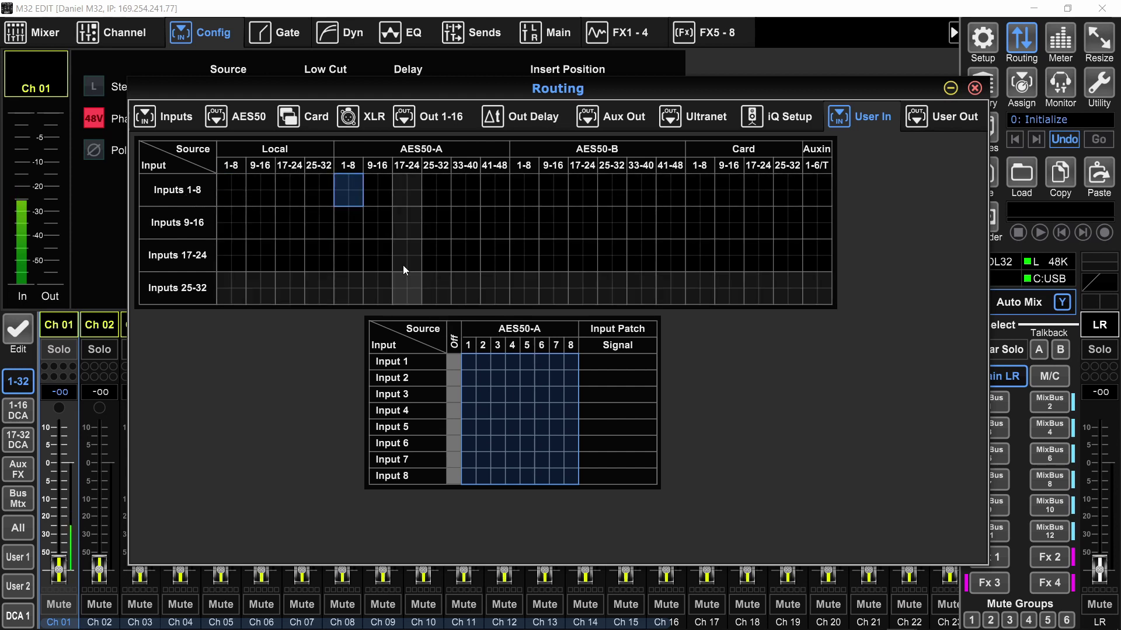
{"action": "left_click", "coordinate": [468, 361]}
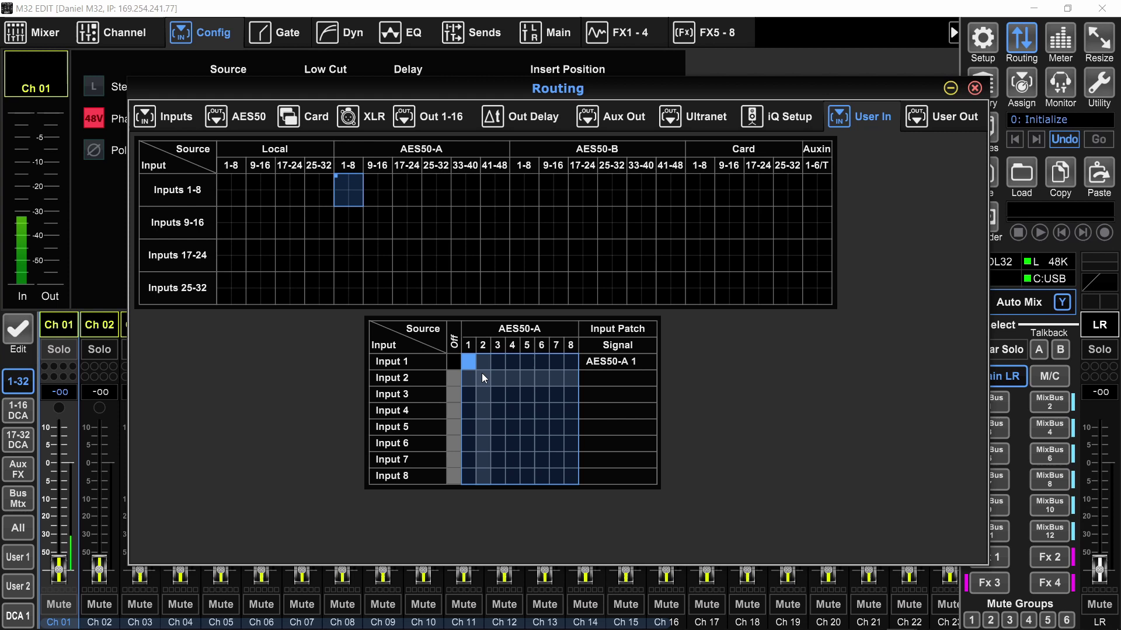
{"action": "left_click", "coordinate": [483, 377]}
{"action": "left_click", "coordinate": [497, 394]}
{"action": "left_click", "coordinate": [512, 411]}
{"action": "left_click", "coordinate": [527, 426]}
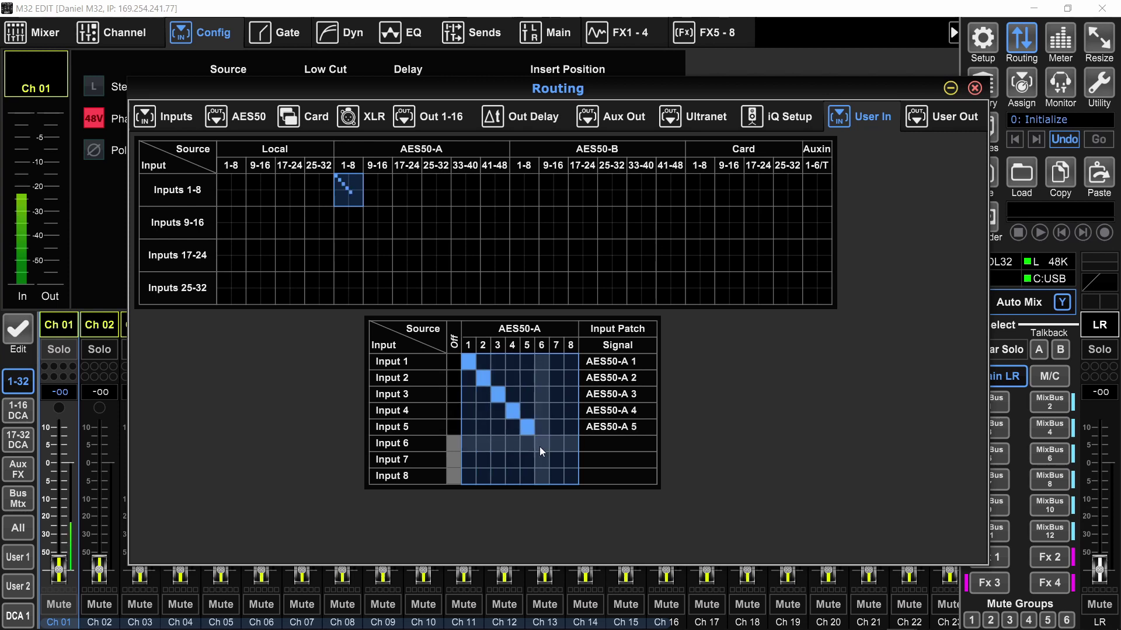
{"action": "left_click", "coordinate": [541, 443]}
{"action": "left_click", "coordinate": [556, 459]}
{"action": "left_click", "coordinate": [570, 476]}
Patch User In 9-16 one-to-one from the AES50-A 9-16 block.
{"action": "left_click", "coordinate": [378, 222]}
{"action": "left_click", "coordinate": [468, 361]}
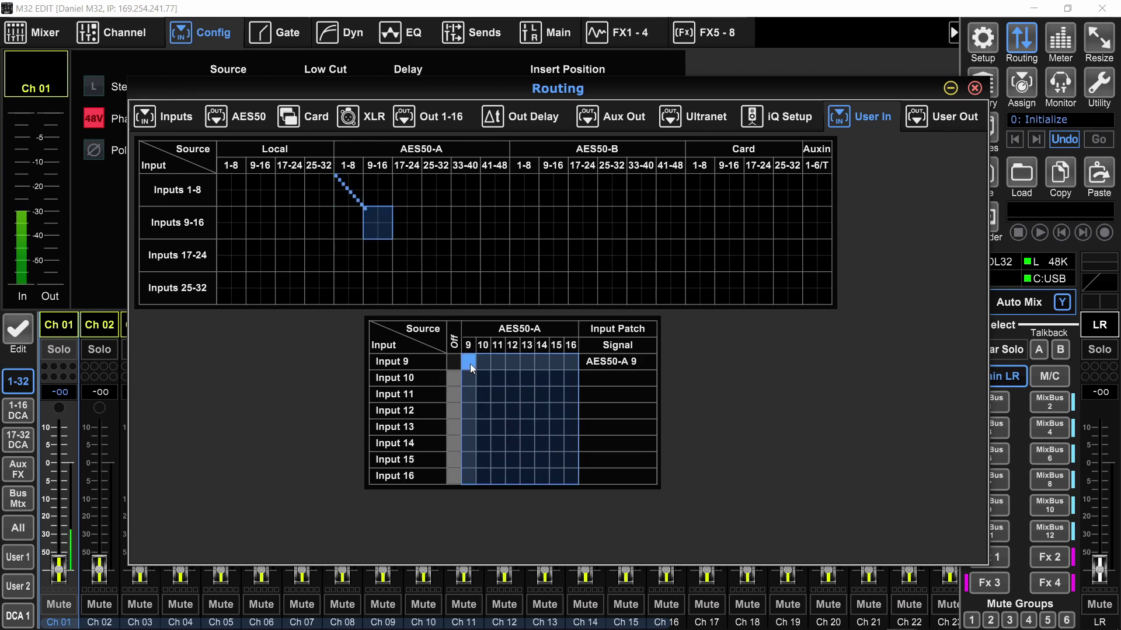
{"action": "left_click", "coordinate": [483, 377]}
{"action": "left_click", "coordinate": [497, 394]}
{"action": "left_click", "coordinate": [511, 411]}
{"action": "left_click", "coordinate": [526, 426]}
{"action": "left_click", "coordinate": [541, 443]}
{"action": "left_click", "coordinate": [556, 459]}
{"action": "left_click", "coordinate": [570, 476]}
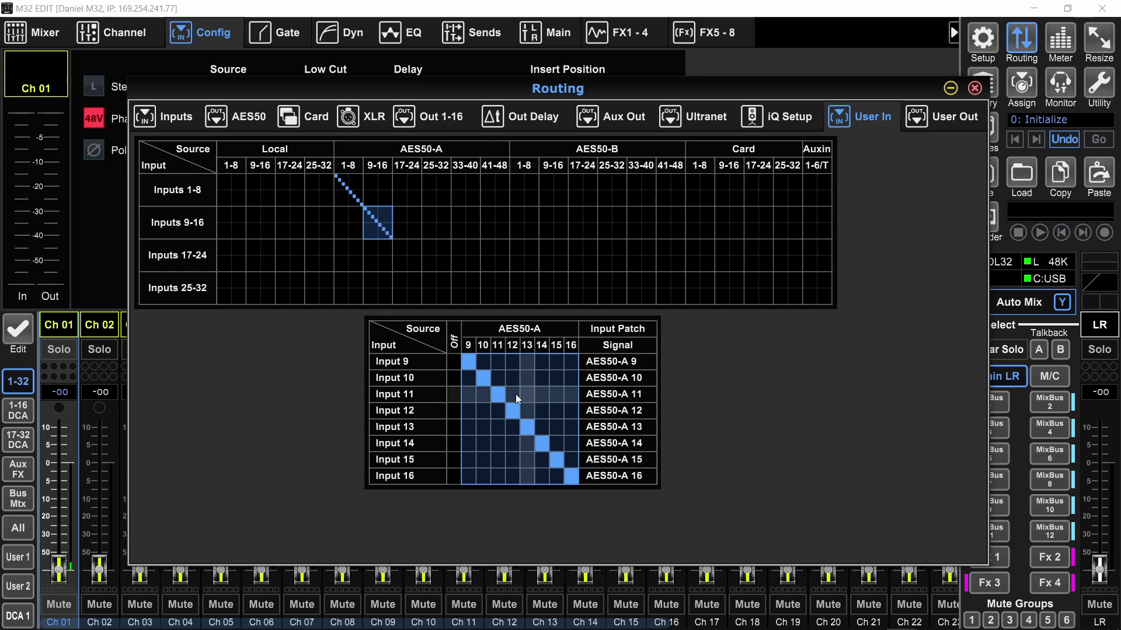
Patch User In 17-32 one-to-one to AES50-A 17-32.
{"action": "left_click", "coordinate": [407, 255]}
{"action": "left_click", "coordinate": [468, 361]}
{"action": "left_click", "coordinate": [570, 475]}
{"action": "left_click", "coordinate": [436, 288]}
{"action": "left_click", "coordinate": [468, 361]}
{"action": "left_click", "coordinate": [498, 394]}
{"action": "left_click", "coordinate": [512, 410]}
{"action": "left_click", "coordinate": [555, 460]}
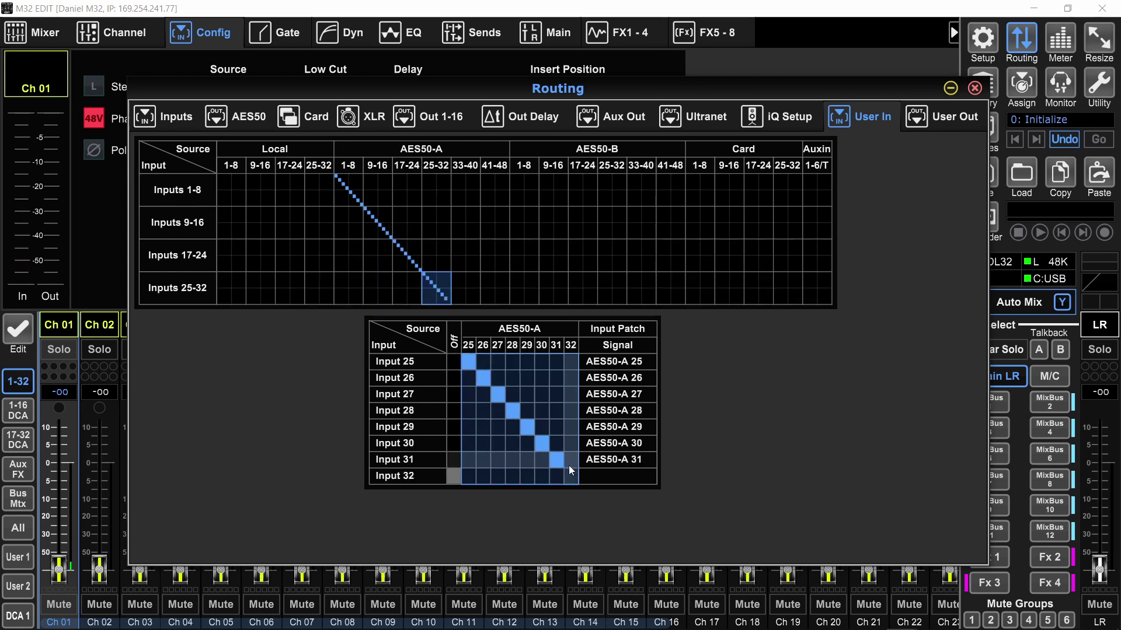
{"action": "left_click", "coordinate": [570, 475]}
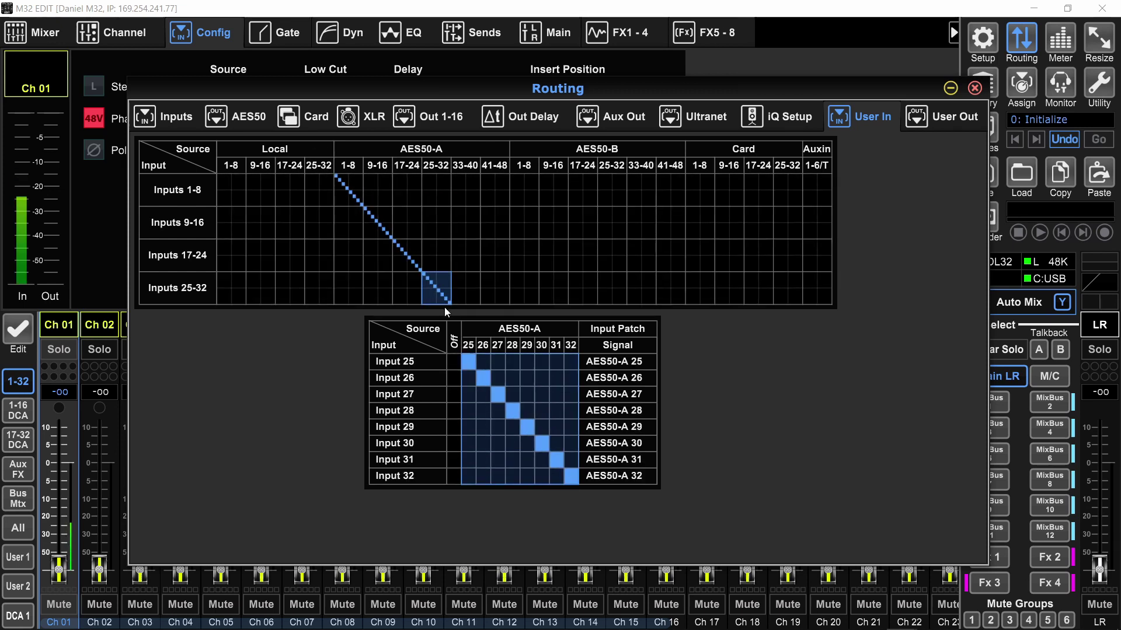
Feed channels 1-8 from User In 1-8 in the Inputs grid, then show the User In page.
{"action": "left_click", "coordinate": [153, 115]}
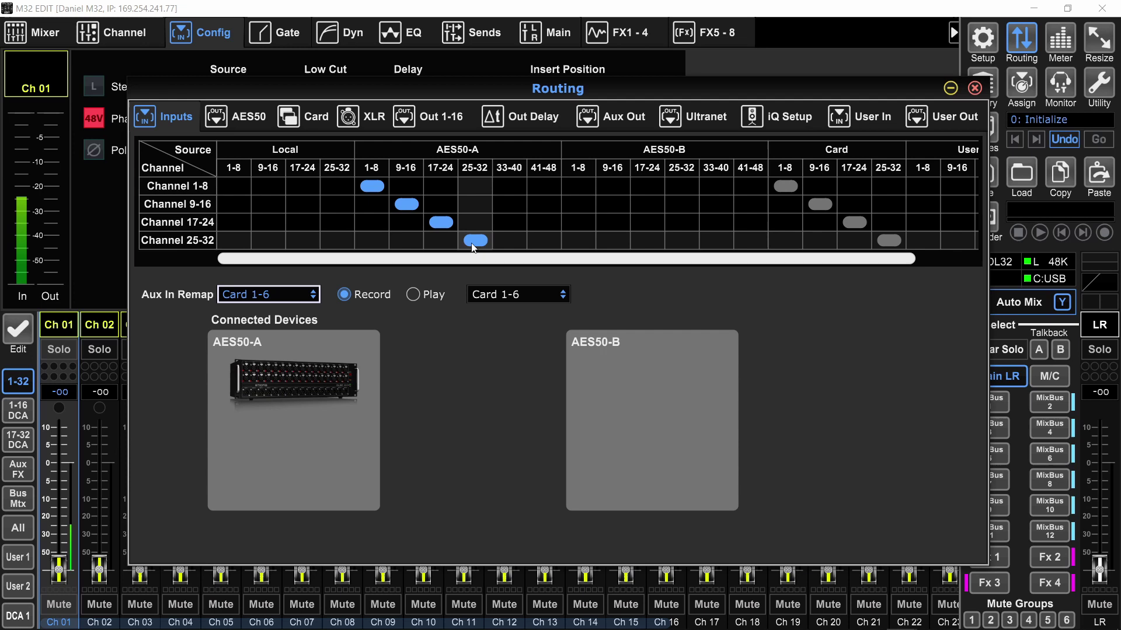
{"action": "left_click_drag", "start_coordinate": [469, 260], "coordinate": [530, 262]}
{"action": "left_click", "coordinate": [845, 182]}
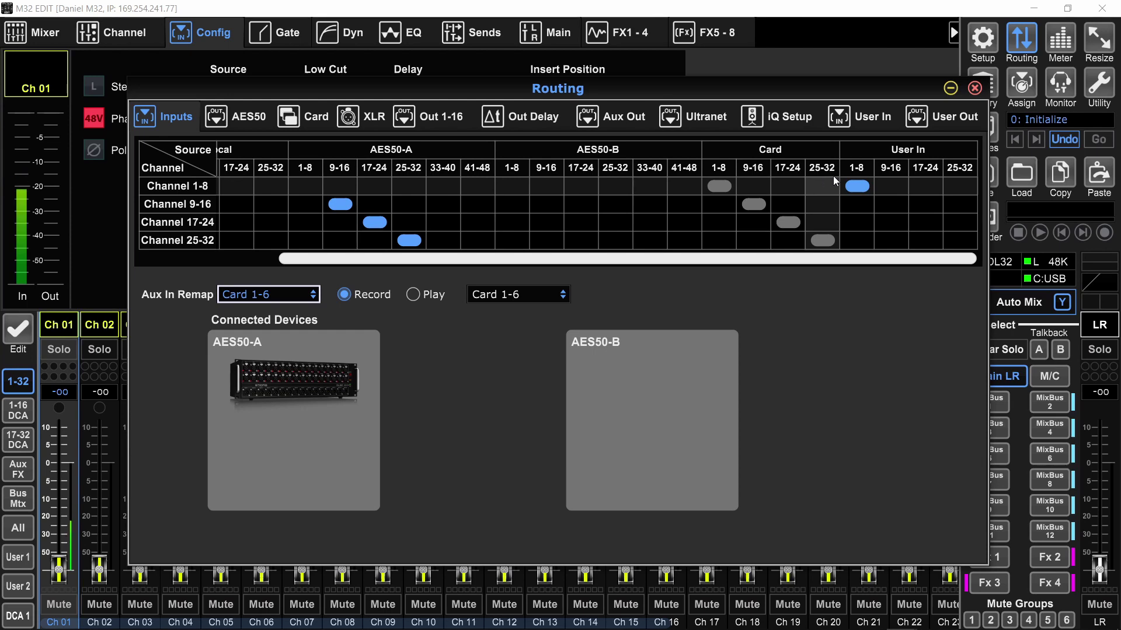
{"action": "left_click", "coordinate": [866, 119]}
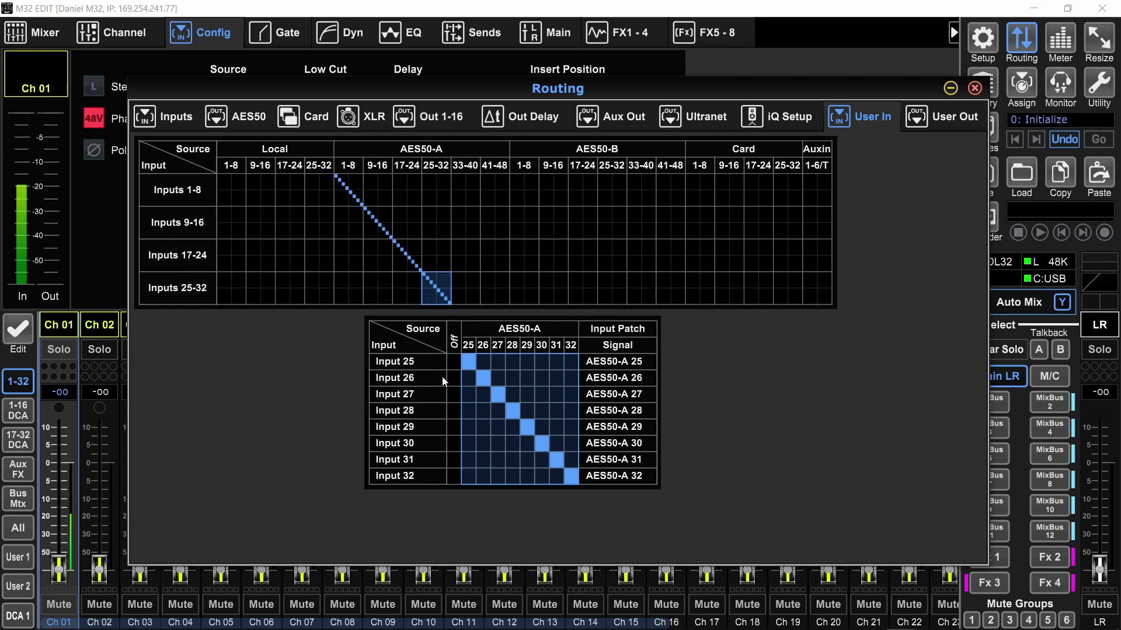
Patch user Input 12 to AES50-A 28 and Input 14 to AES50-A 31.
{"action": "left_click", "coordinate": [433, 234]}
{"action": "left_click", "coordinate": [520, 411]}
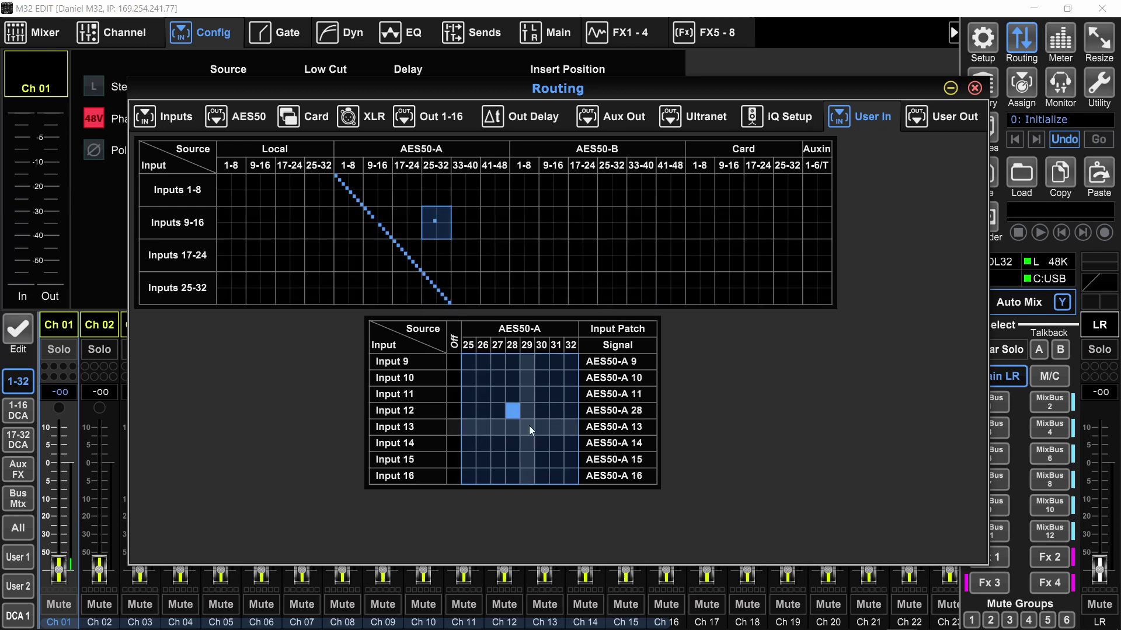
{"action": "left_click", "coordinate": [557, 445]}
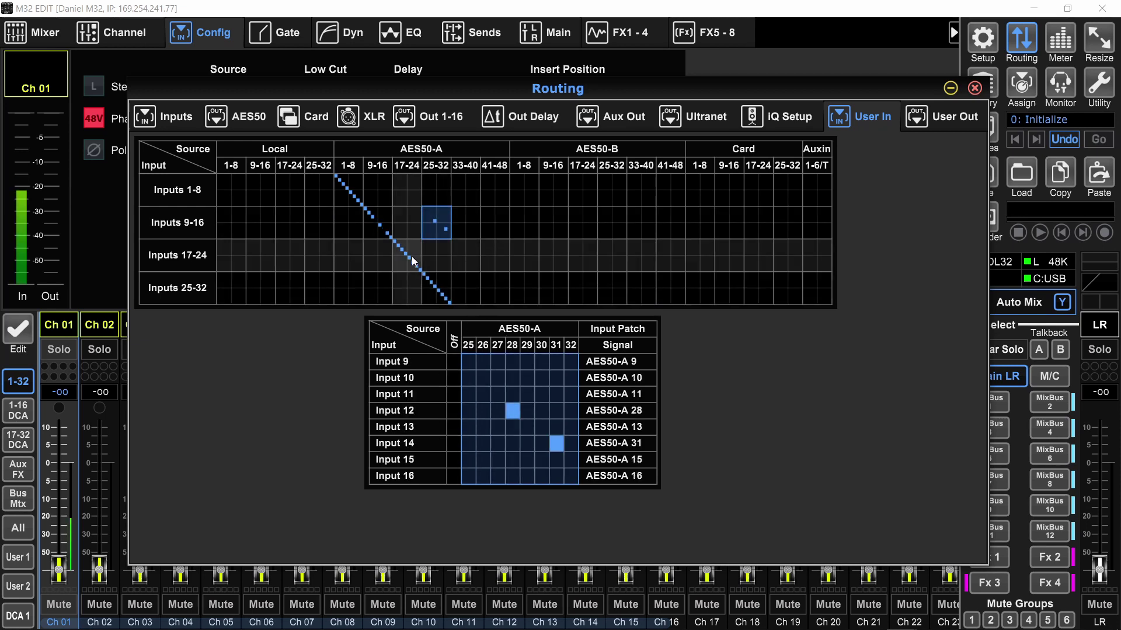
{"action": "left_click", "coordinate": [378, 229]}
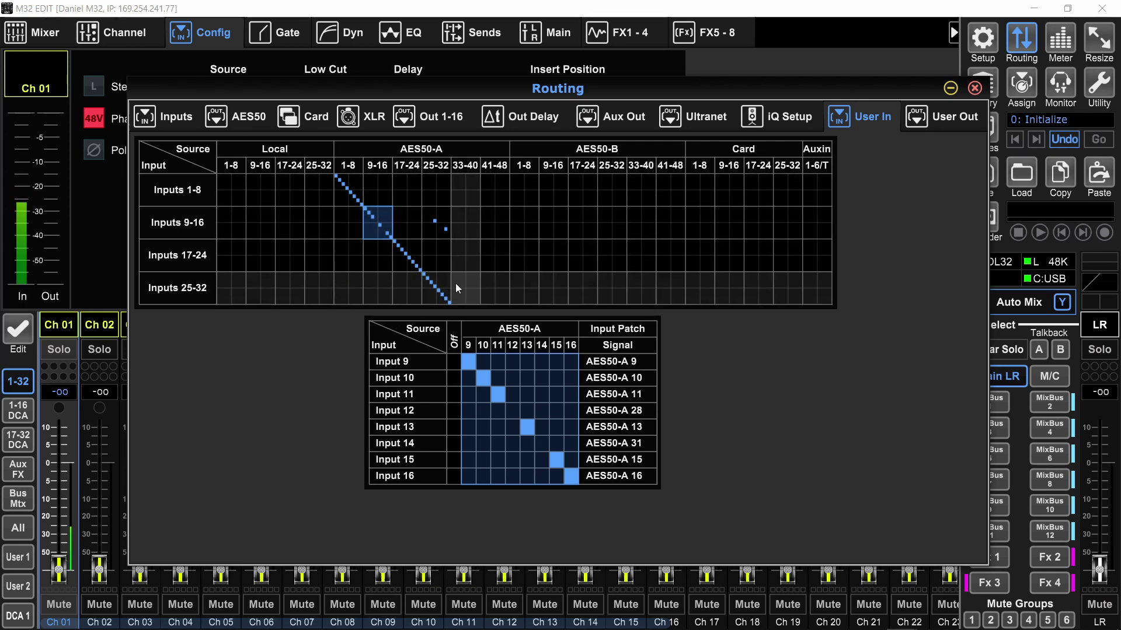
Restore Inputs 12 and 14 to AES50-A 12 and 14, then patch user inputs to Local one-to-one.
{"action": "left_click", "coordinate": [512, 410]}
{"action": "left_click", "coordinate": [541, 439]}
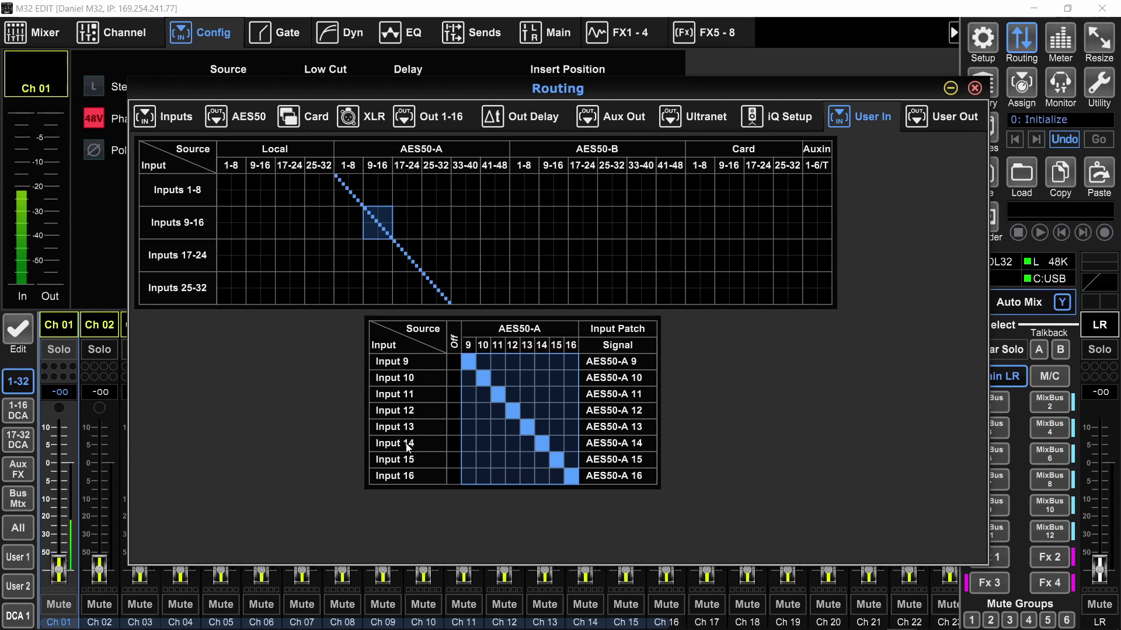
{"action": "left_click", "coordinate": [238, 204]}
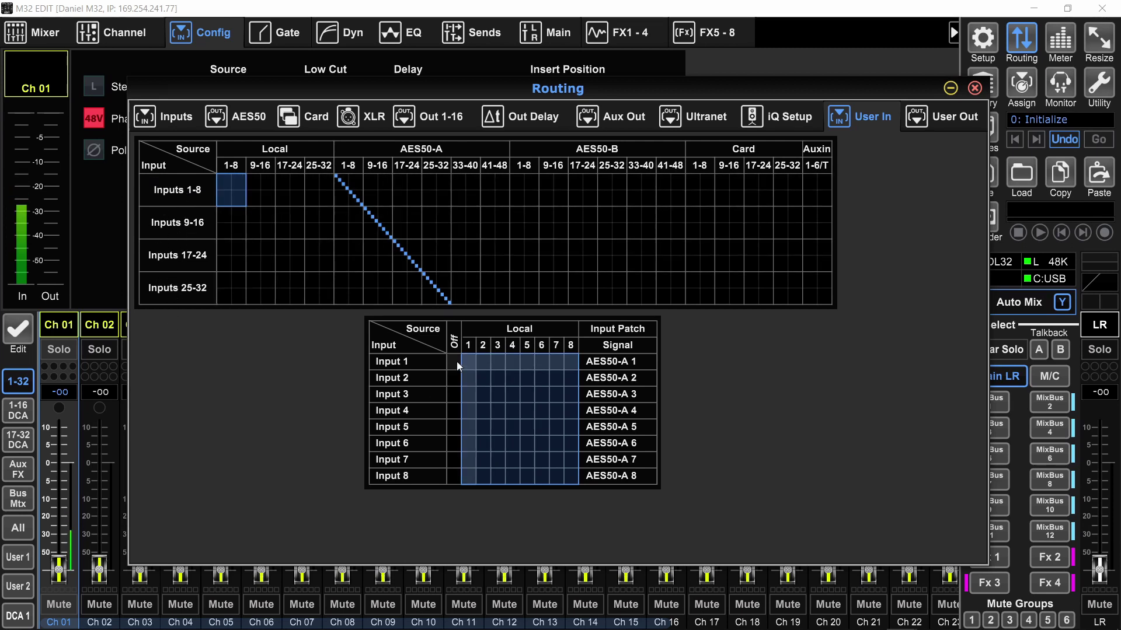
{"action": "left_click_drag", "start_coordinate": [472, 362], "coordinate": [570, 476]}
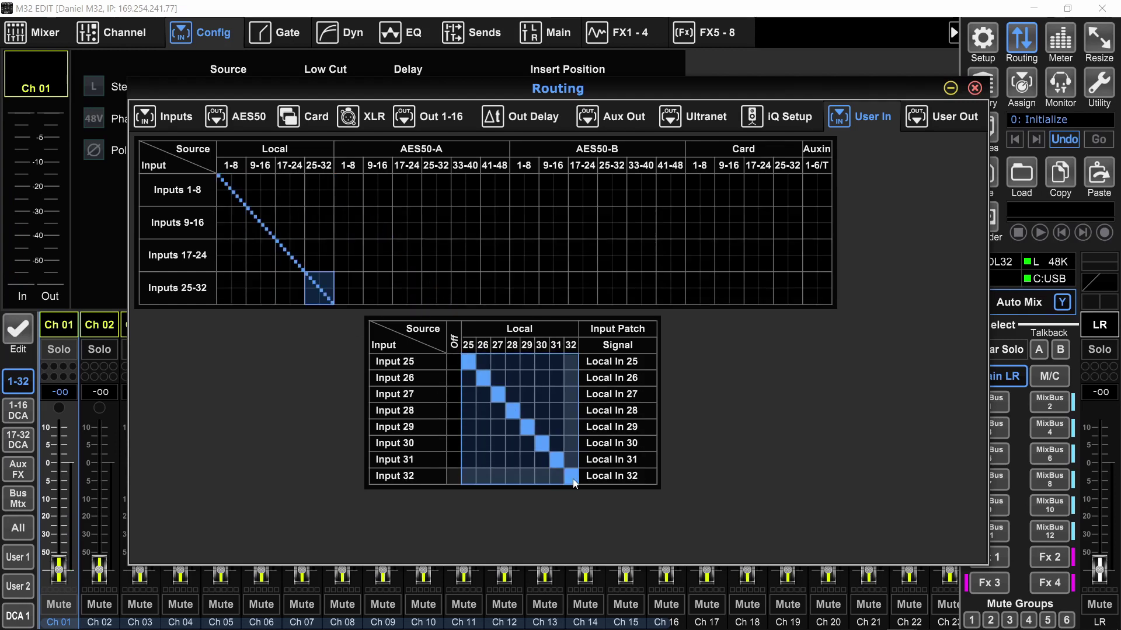
Patch the user inputs one-to-one to AES50-B, then return to channel input routing.
{"action": "left_click", "coordinate": [527, 183]}
{"action": "left_click_drag", "start_coordinate": [468, 361], "coordinate": [570, 476]}
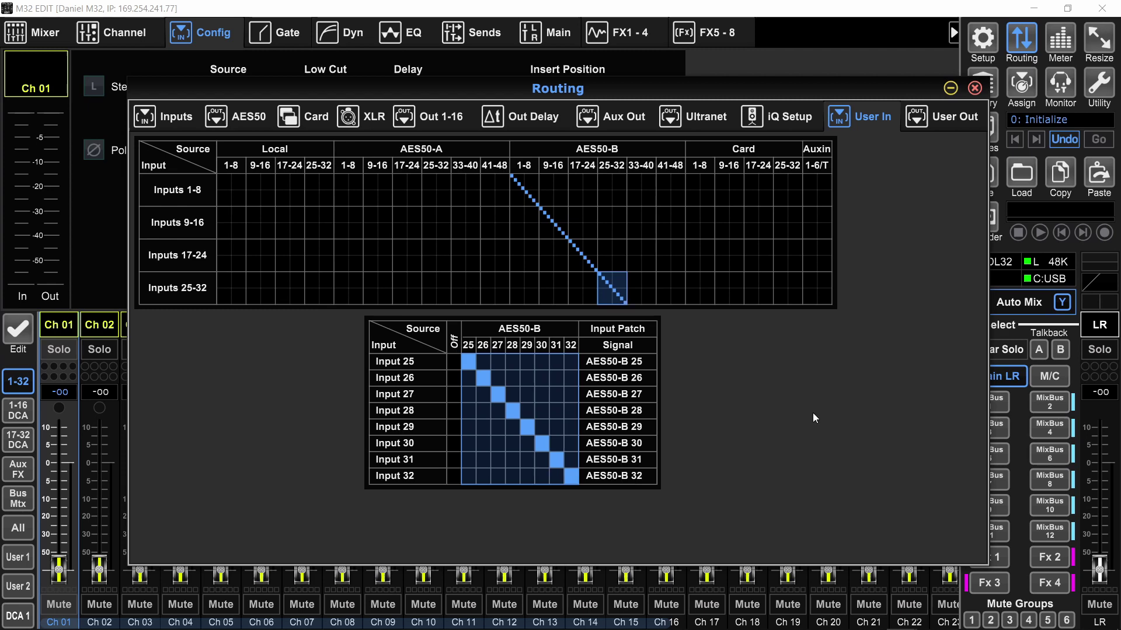
{"action": "left_click", "coordinate": [155, 117]}
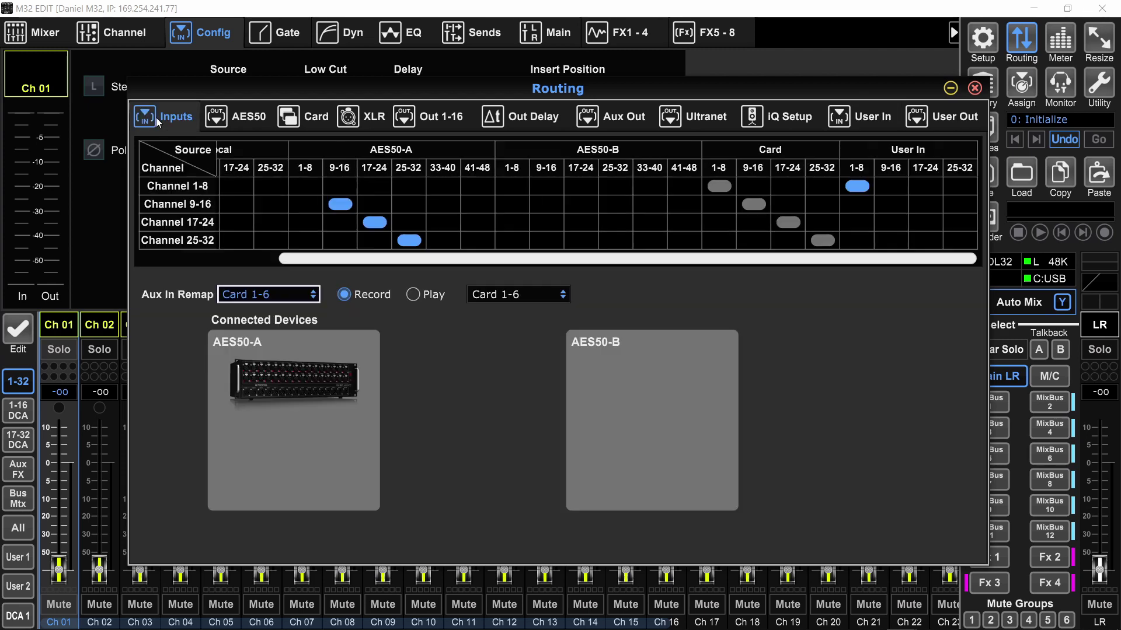
Patch User In 1-16 back to AES50-A 1-16 one-to-one.
{"action": "left_click", "coordinate": [874, 117]}
{"action": "left_click", "coordinate": [348, 190]}
{"action": "left_click_drag", "start_coordinate": [468, 361], "coordinate": [571, 482]}
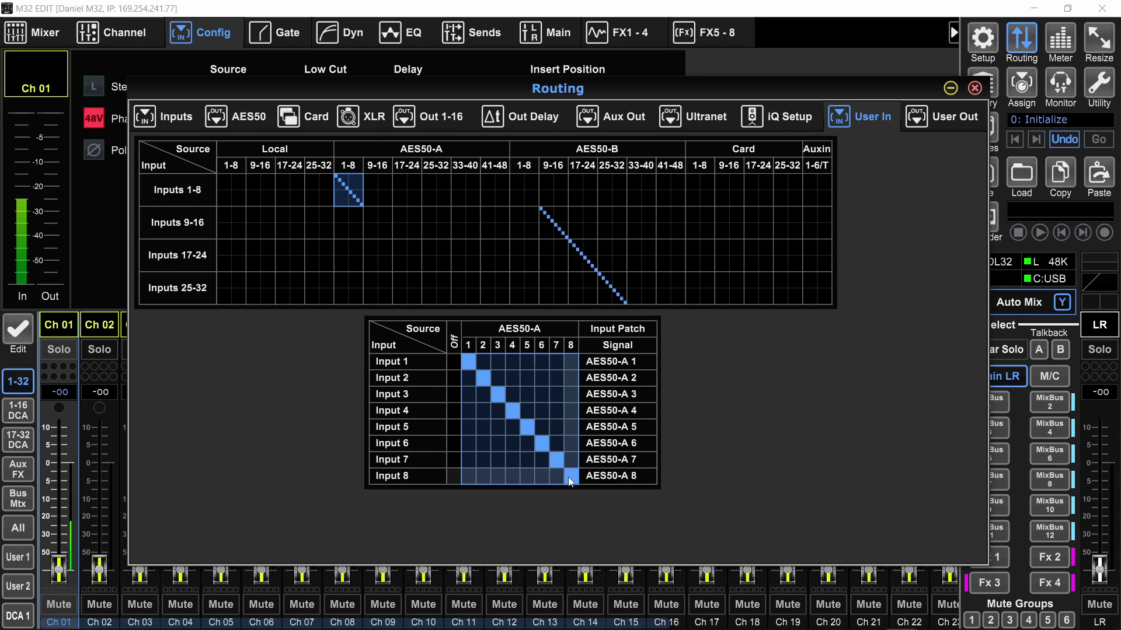
{"action": "left_click", "coordinate": [377, 223]}
{"action": "left_click_drag", "start_coordinate": [468, 361], "coordinate": [558, 461]}
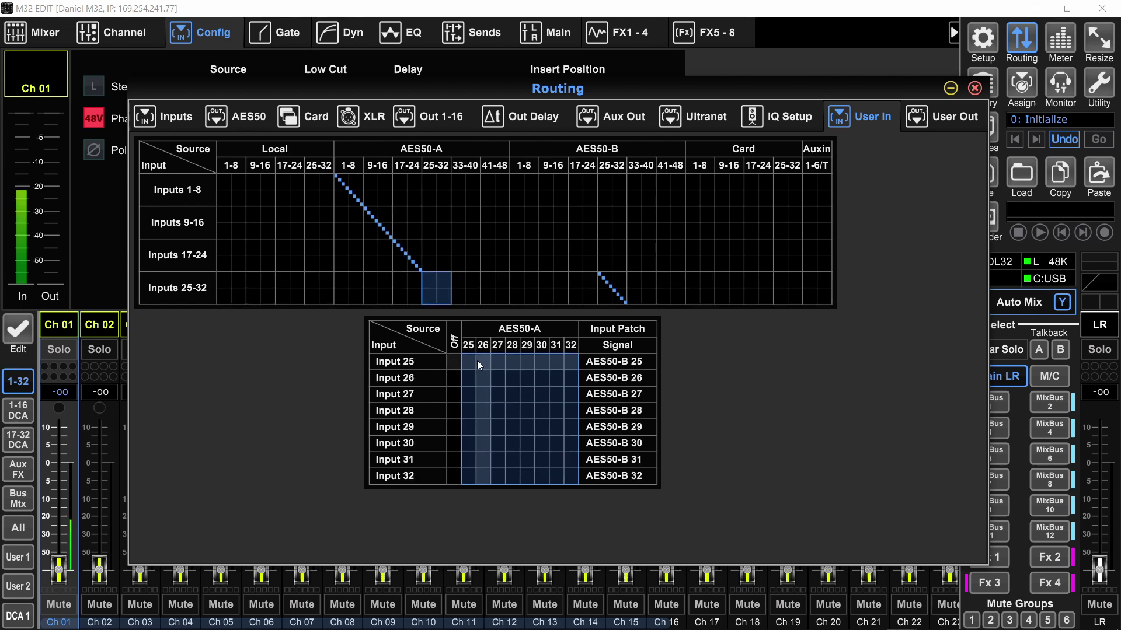
Patch User In 25-32 to AES50-A 25-32 one-to-one.
{"action": "left_click", "coordinate": [471, 361]}
{"action": "left_click", "coordinate": [483, 379]}
{"action": "left_click", "coordinate": [501, 395]}
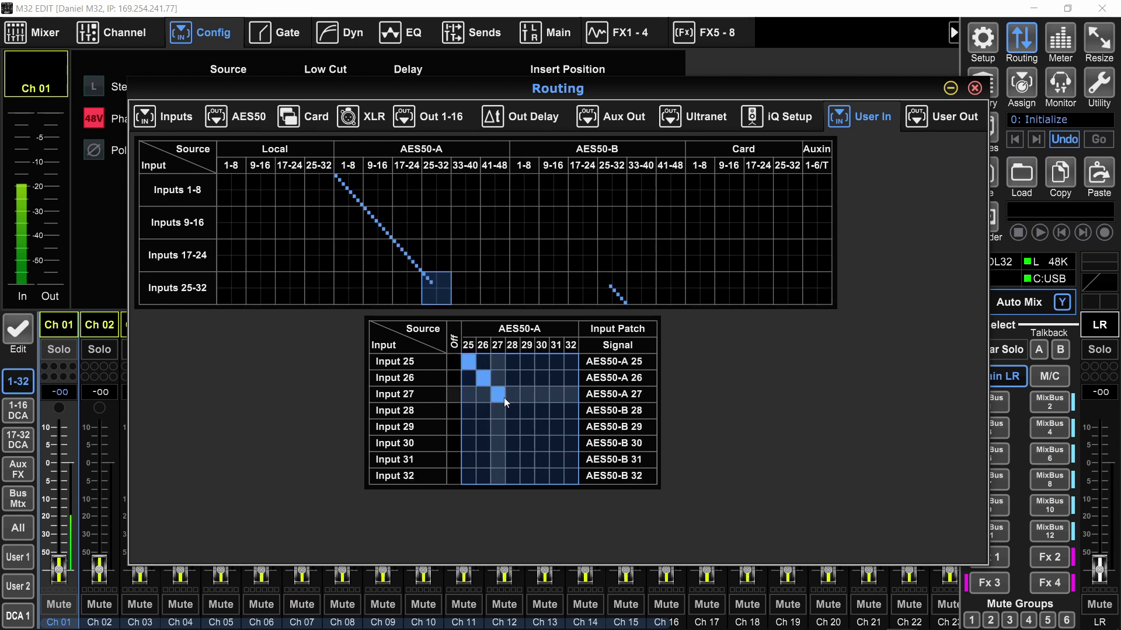
{"action": "left_click", "coordinate": [513, 411]}
{"action": "left_click", "coordinate": [526, 425]}
{"action": "left_click", "coordinate": [540, 441]}
{"action": "left_click", "coordinate": [555, 460]}
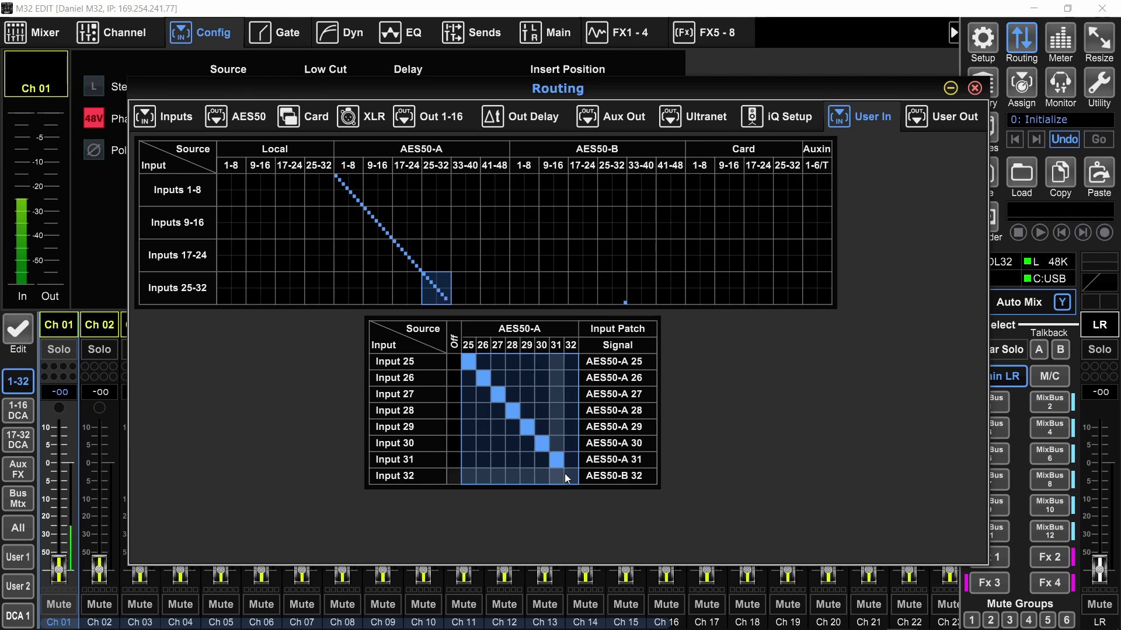
{"action": "left_click", "coordinate": [569, 474]}
Set channels 1-8 to AES50-A 1-8 in the Inputs grid, then show the User In page.
{"action": "left_click", "coordinate": [176, 117]}
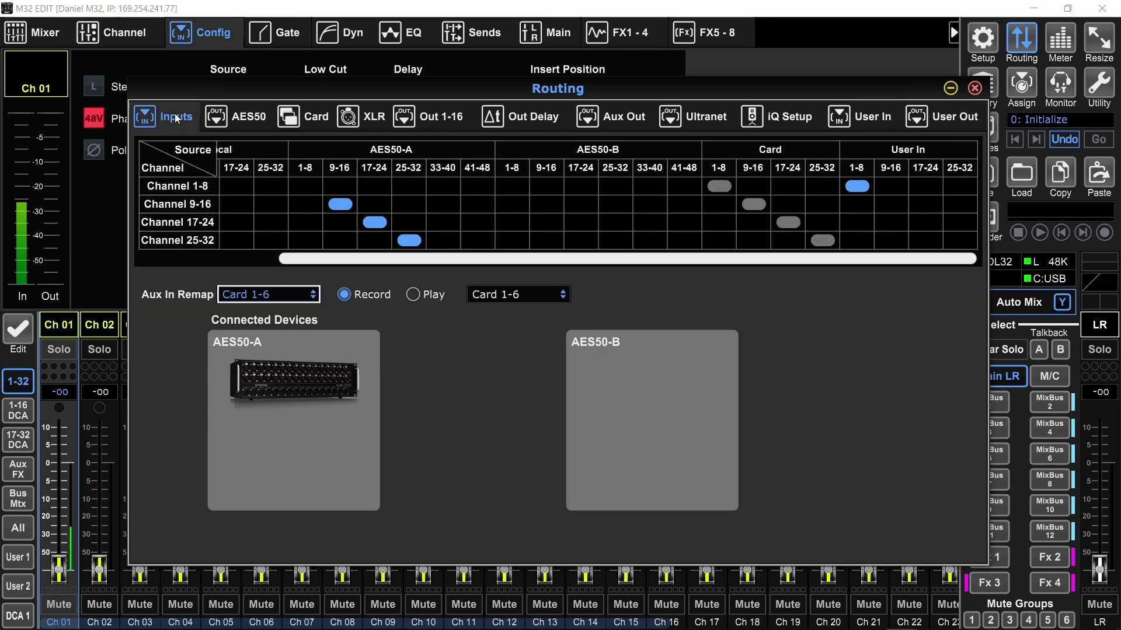
{"action": "left_click", "coordinate": [314, 185]}
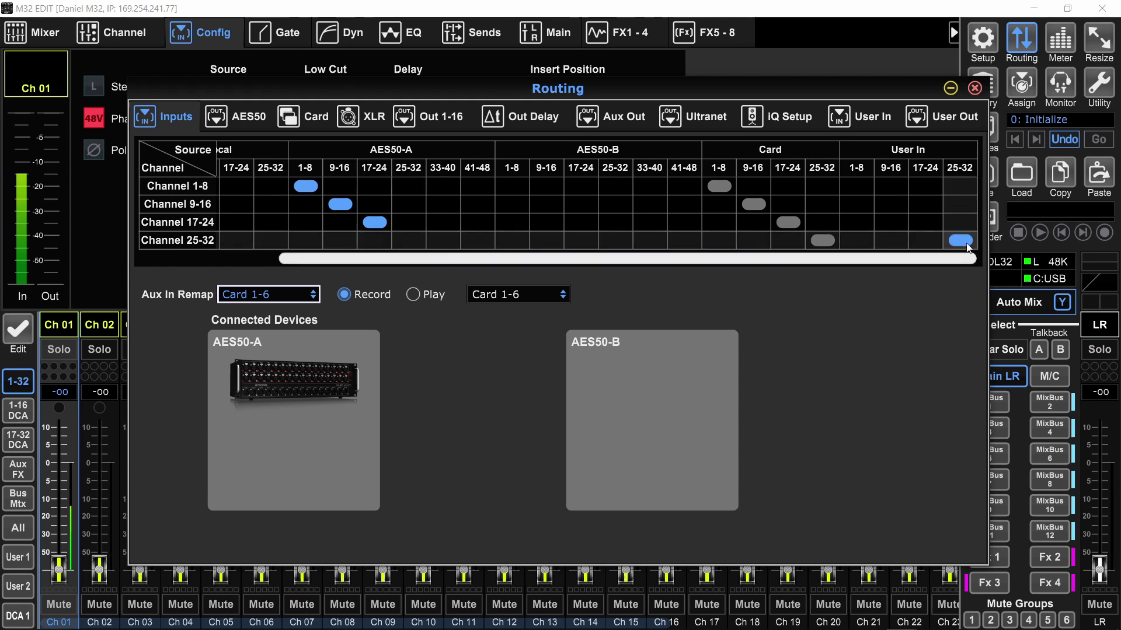
{"action": "left_click", "coordinate": [865, 120]}
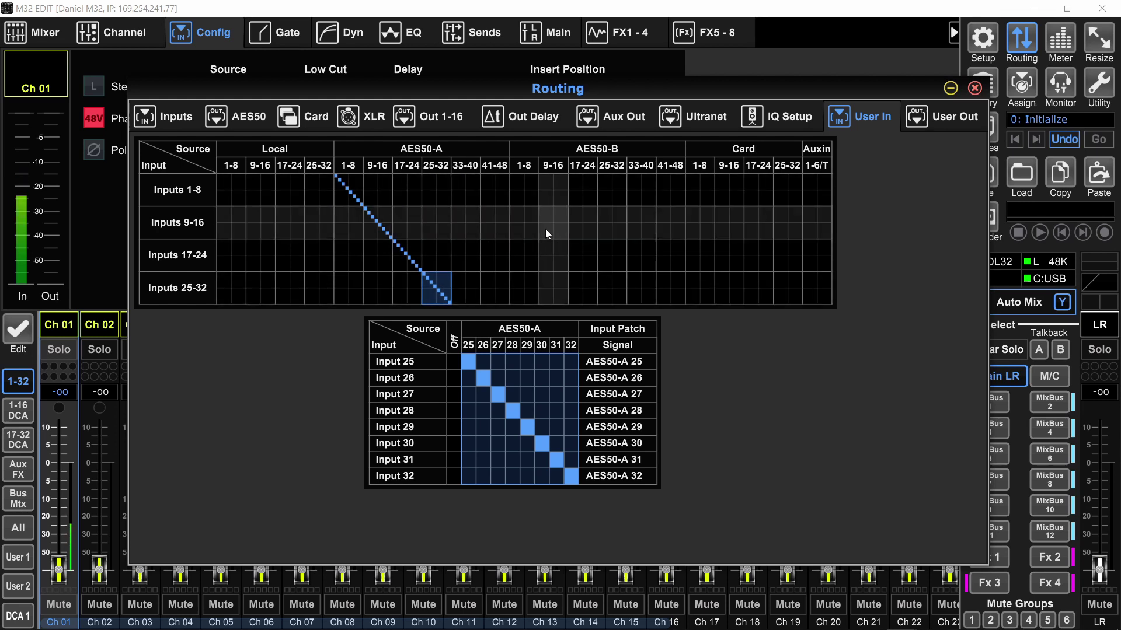
Switch the Routing window to the AES50 output page showing the AES50-A and AES50-B source blocks.
{"action": "left_click", "coordinate": [968, 121]}
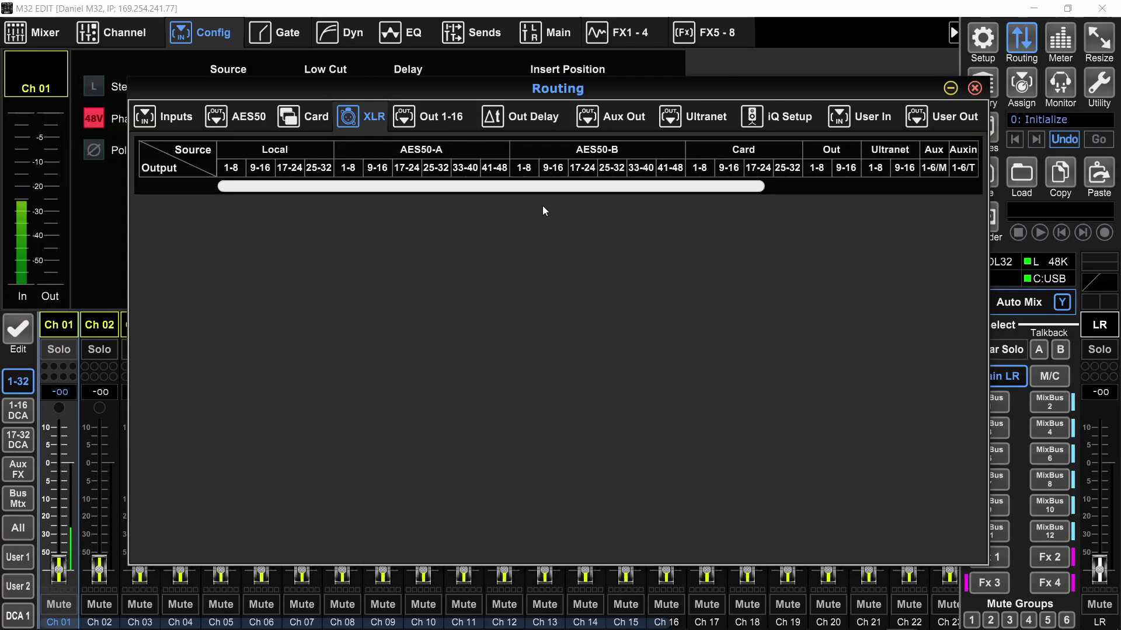
{"action": "left_click", "coordinate": [233, 124]}
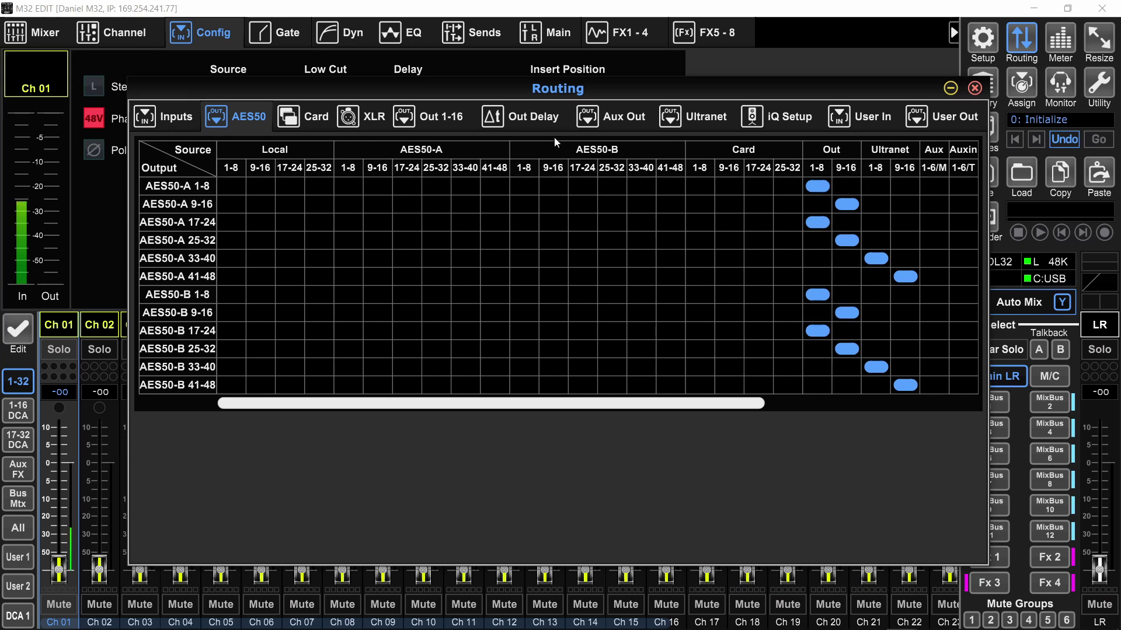
{"action": "left_click", "coordinate": [434, 118]}
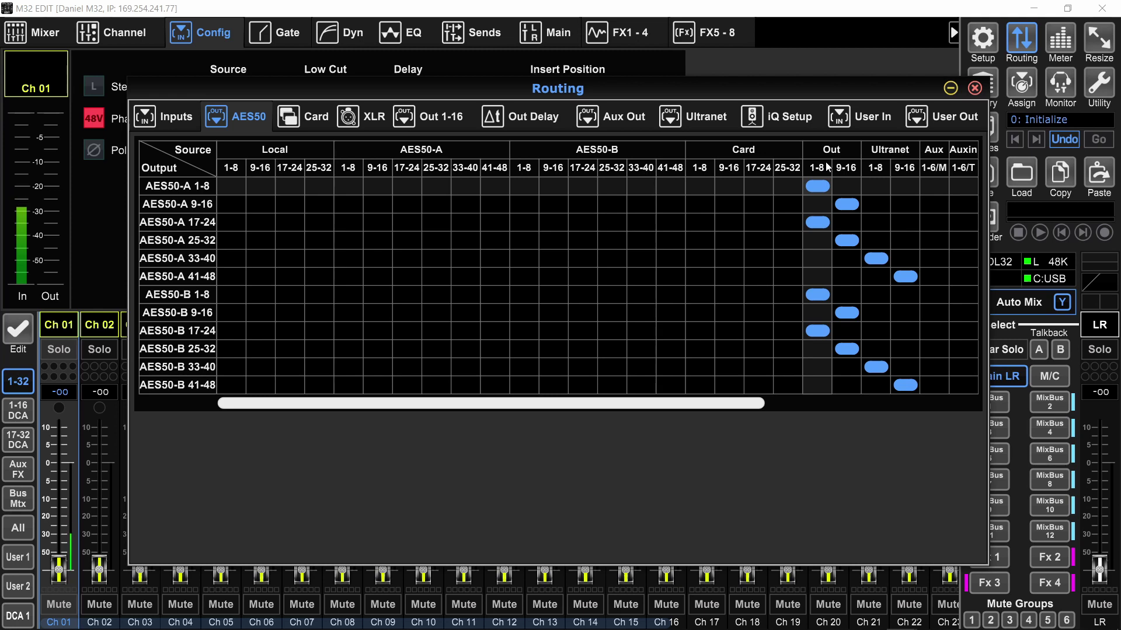
Patch User Outputs 1–8 one-to-one to Out 1–8, checking the Out taps and AES50 page.
{"action": "left_click", "coordinate": [944, 119]}
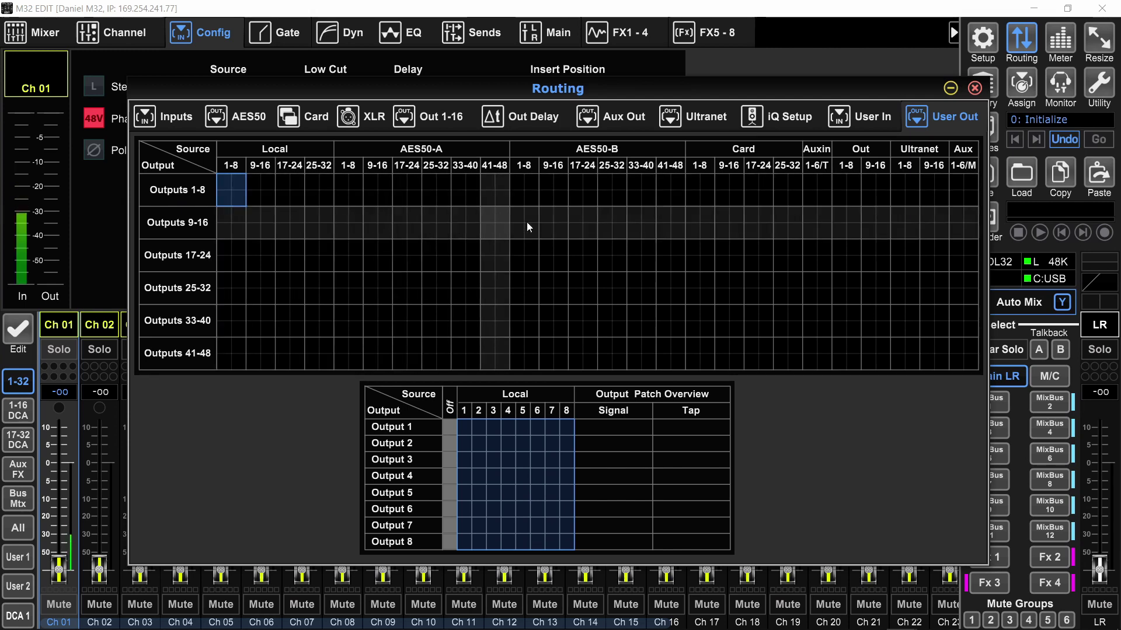
{"action": "left_click", "coordinate": [843, 194]}
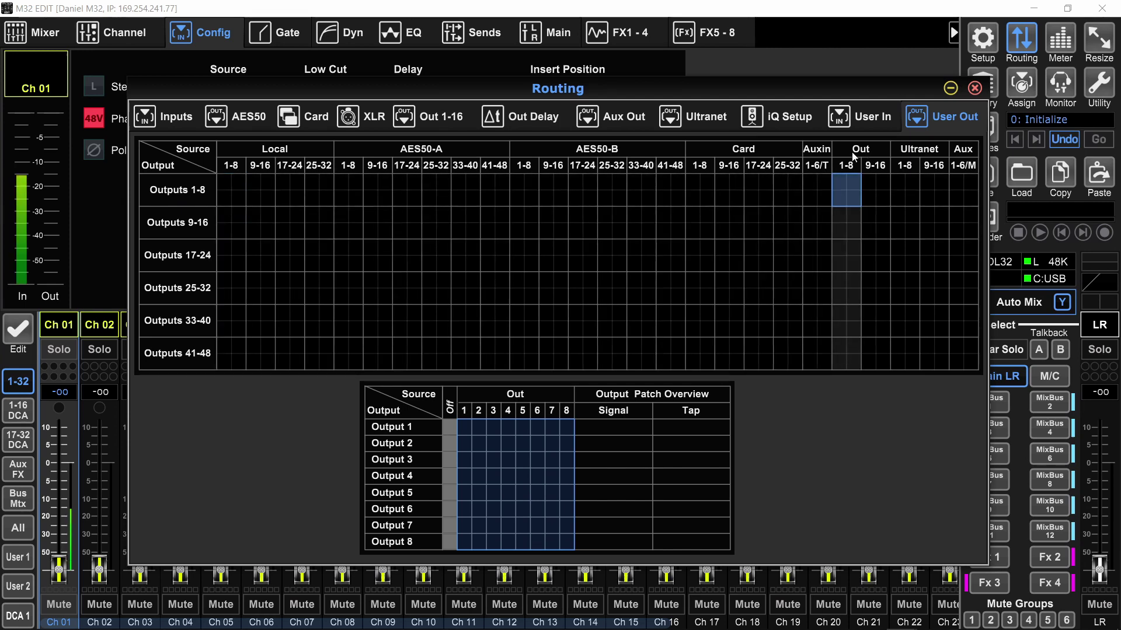
{"action": "left_click", "coordinate": [401, 120]}
{"action": "left_click", "coordinate": [263, 121]}
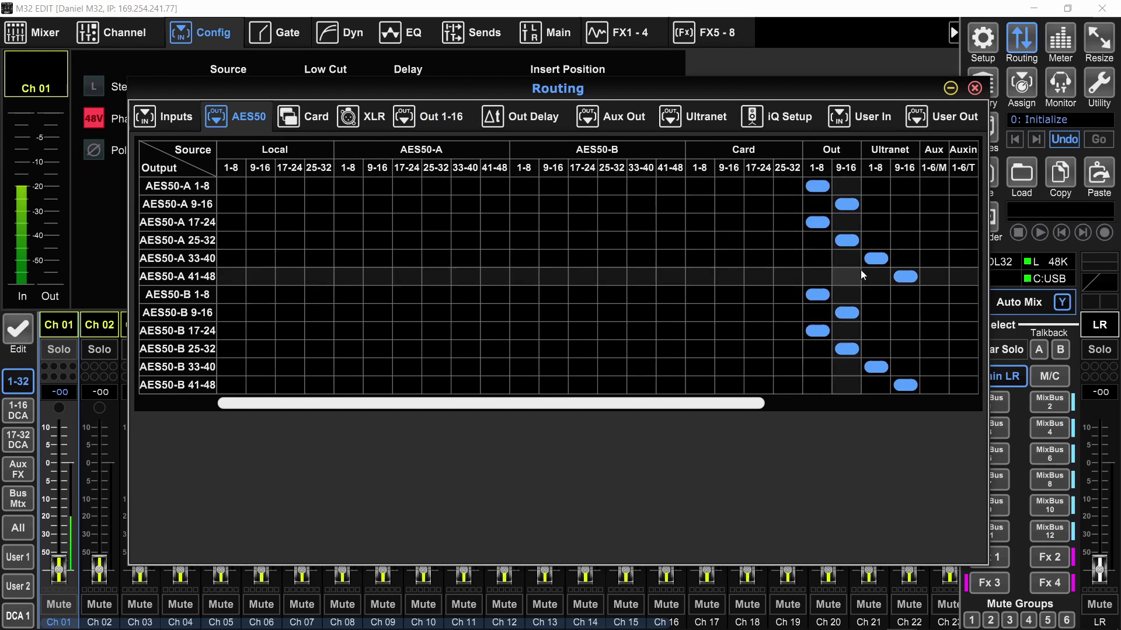
{"action": "left_click", "coordinate": [940, 115]}
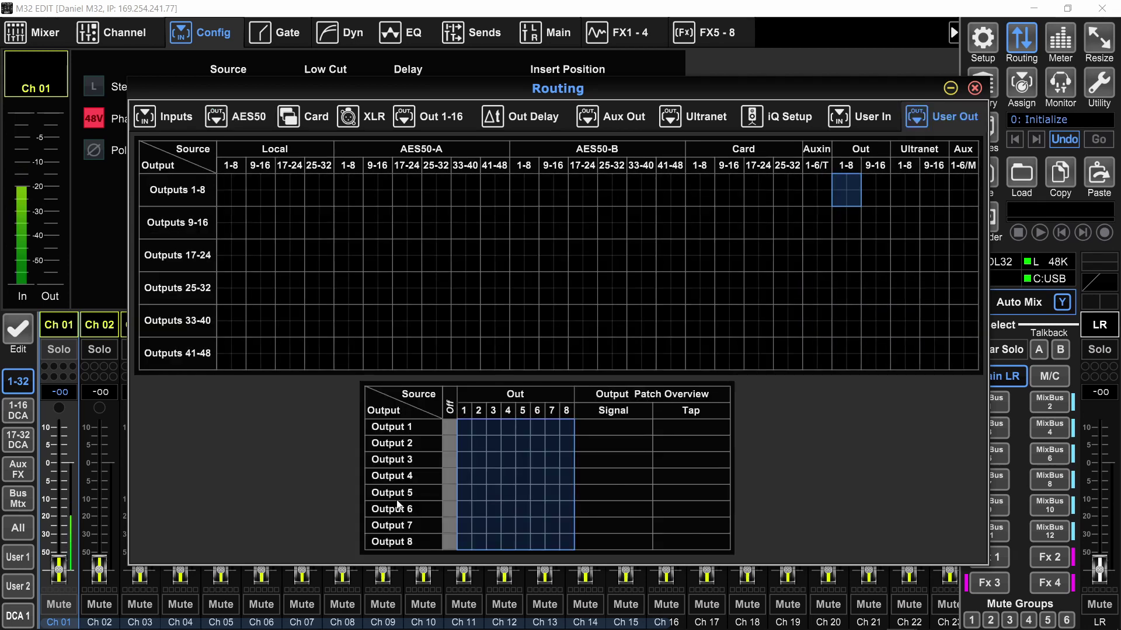
{"action": "left_click_drag", "start_coordinate": [460, 424], "coordinate": [567, 542]}
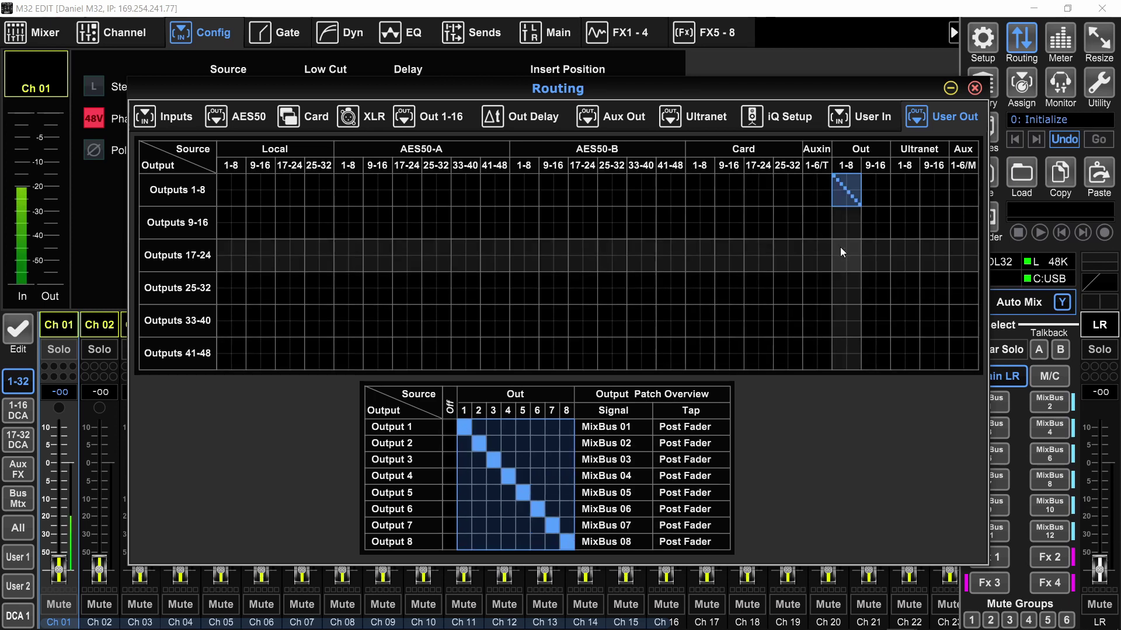
Patch Outputs 9–16 to Out 9–16 and 17–24 to Out 1–8, and select 25–32 to Out 9–16.
{"action": "left_click", "coordinate": [879, 216]}
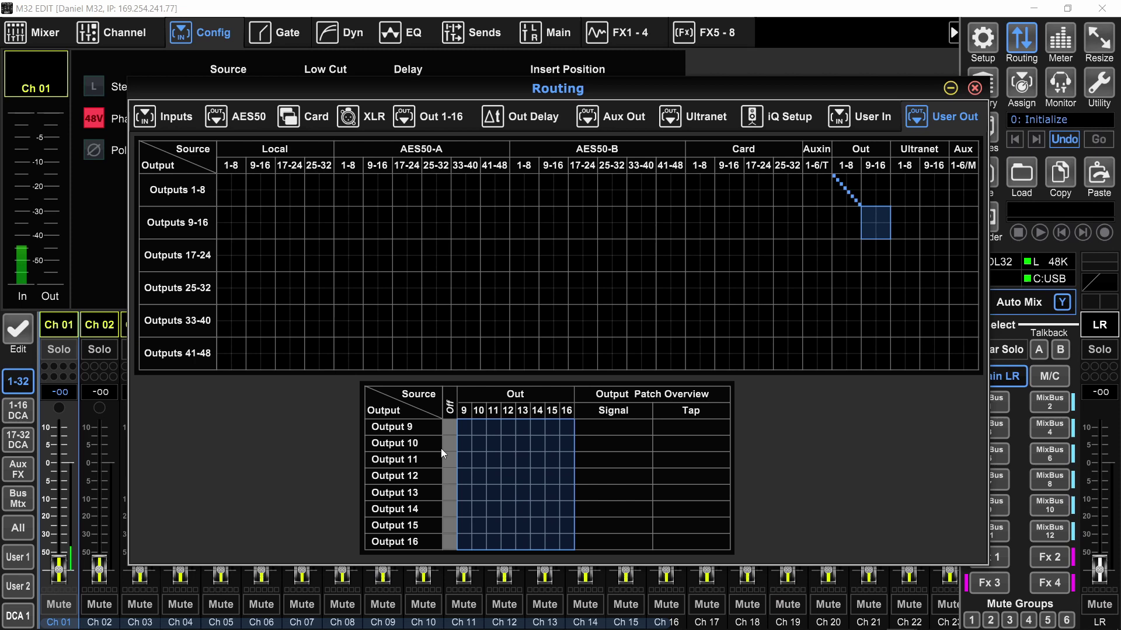
{"action": "left_click_drag", "start_coordinate": [465, 429], "coordinate": [567, 543]}
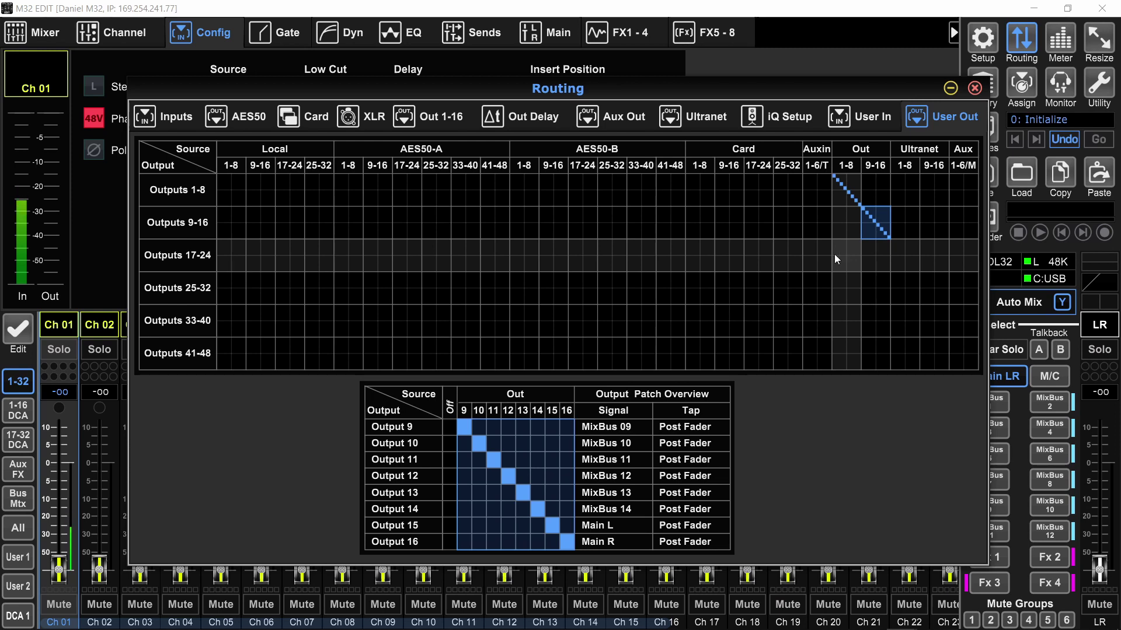
{"action": "left_click", "coordinate": [235, 121]}
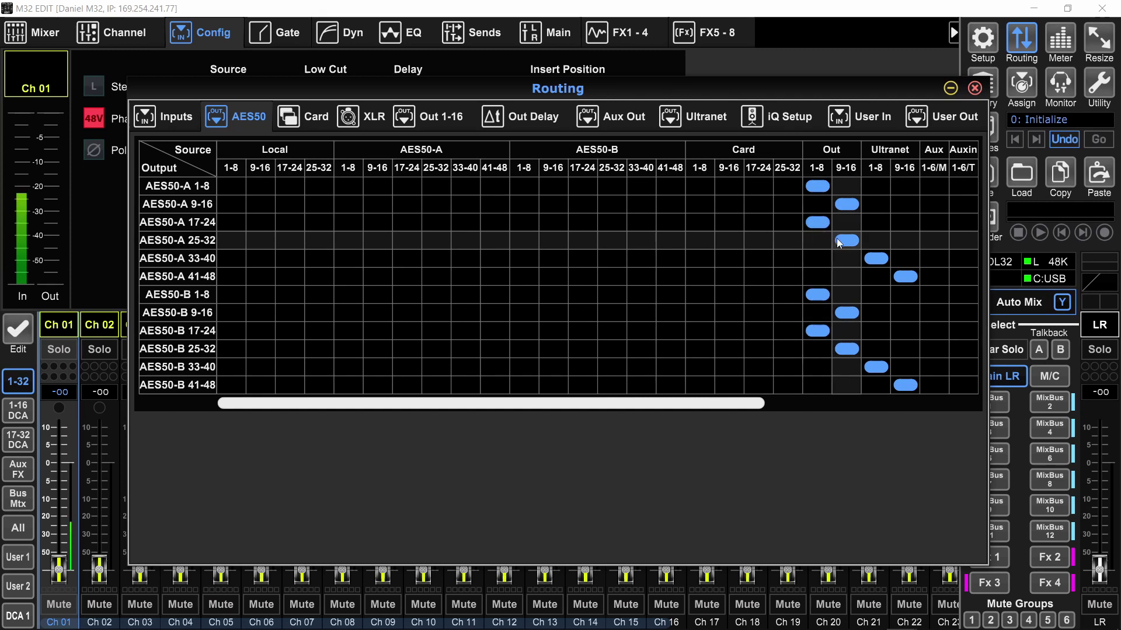
{"action": "left_click", "coordinate": [942, 117]}
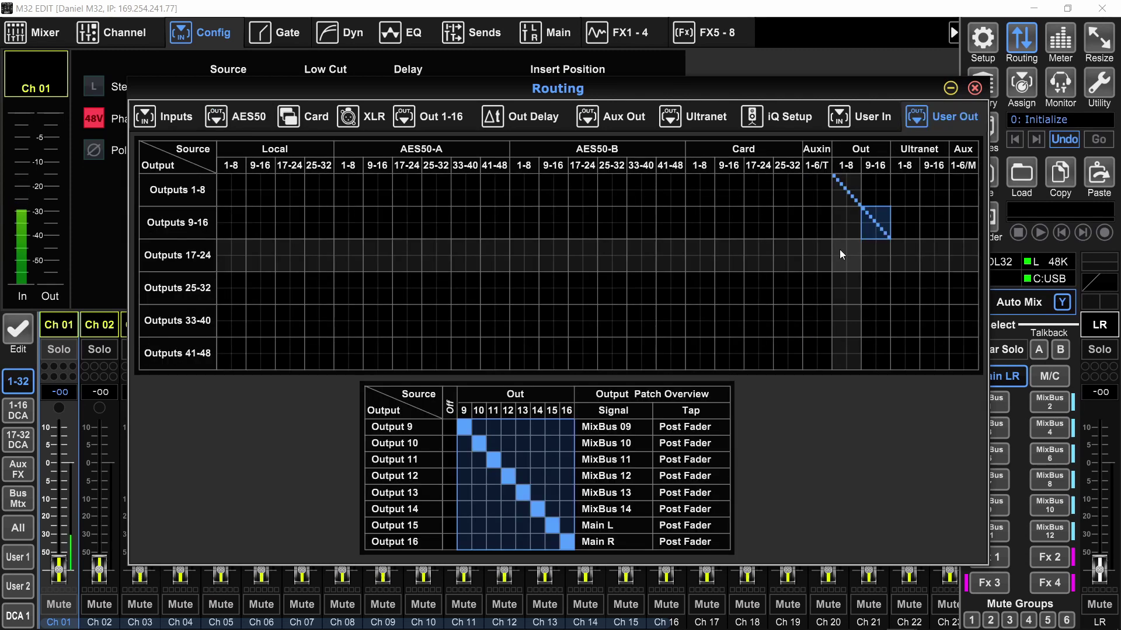
{"action": "left_click", "coordinate": [839, 250]}
{"action": "left_click_drag", "start_coordinate": [464, 426], "coordinate": [565, 540]}
{"action": "left_click", "coordinate": [876, 288]}
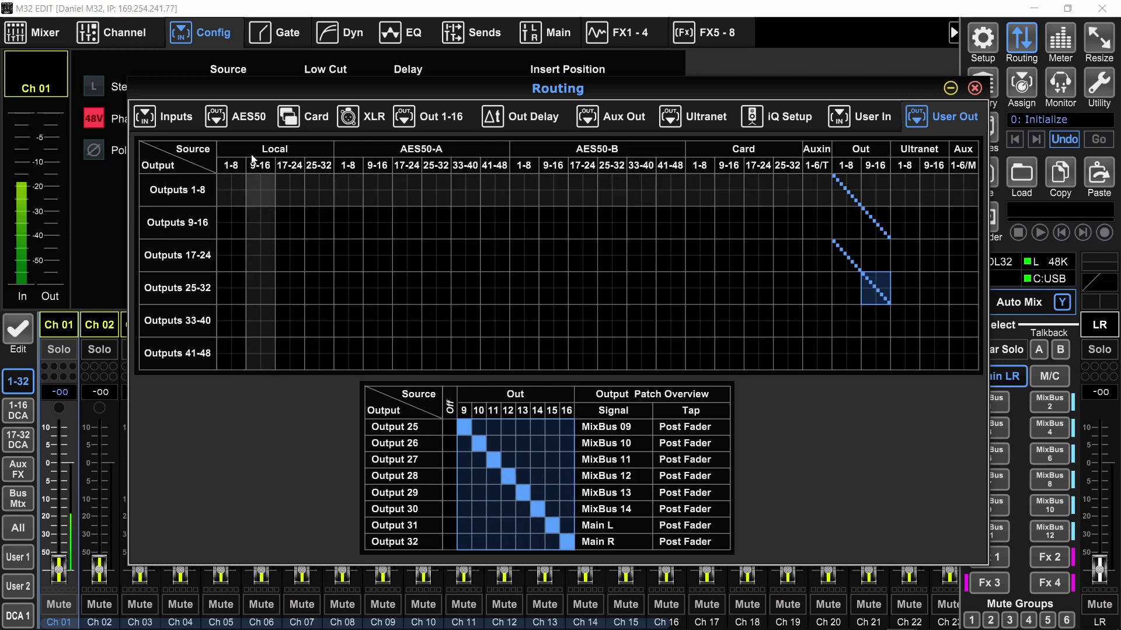
{"action": "left_click", "coordinate": [236, 116]}
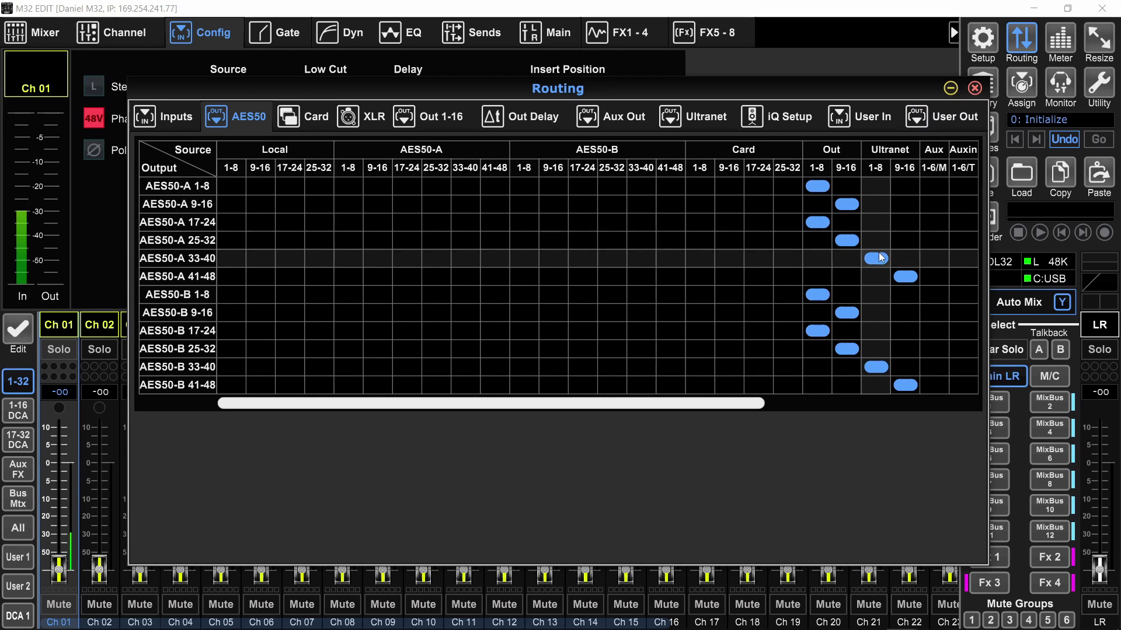
Patch User Outputs 33–40 to Ultranet 1–8 and 41–48 to Ultranet 9–16 one-to-one.
{"action": "left_click", "coordinate": [936, 122]}
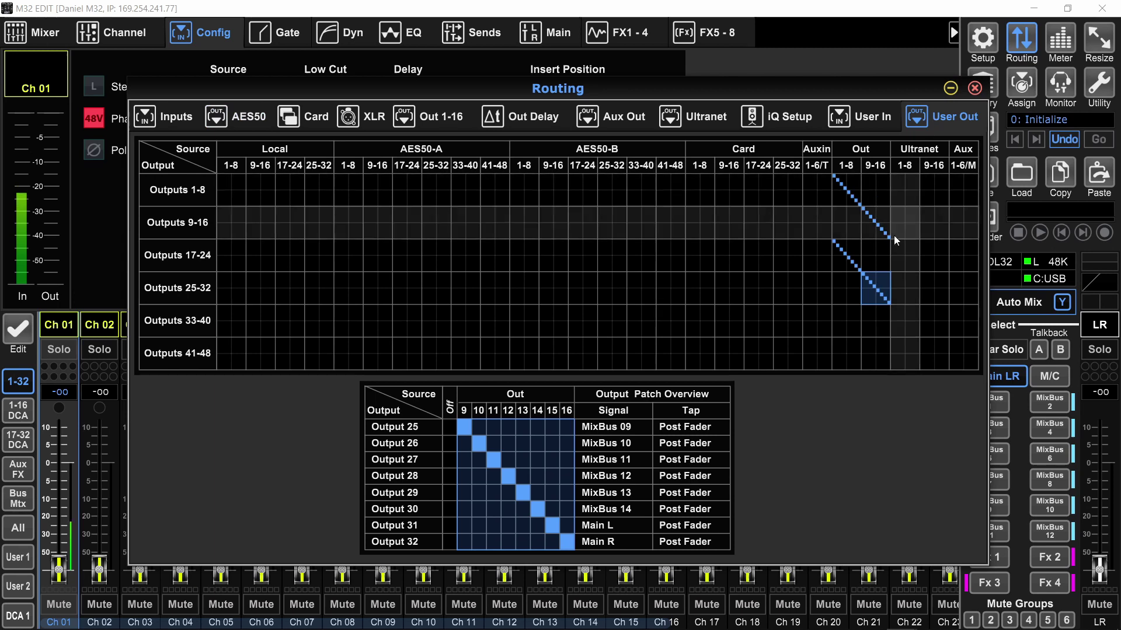
{"action": "left_click", "coordinate": [905, 326]}
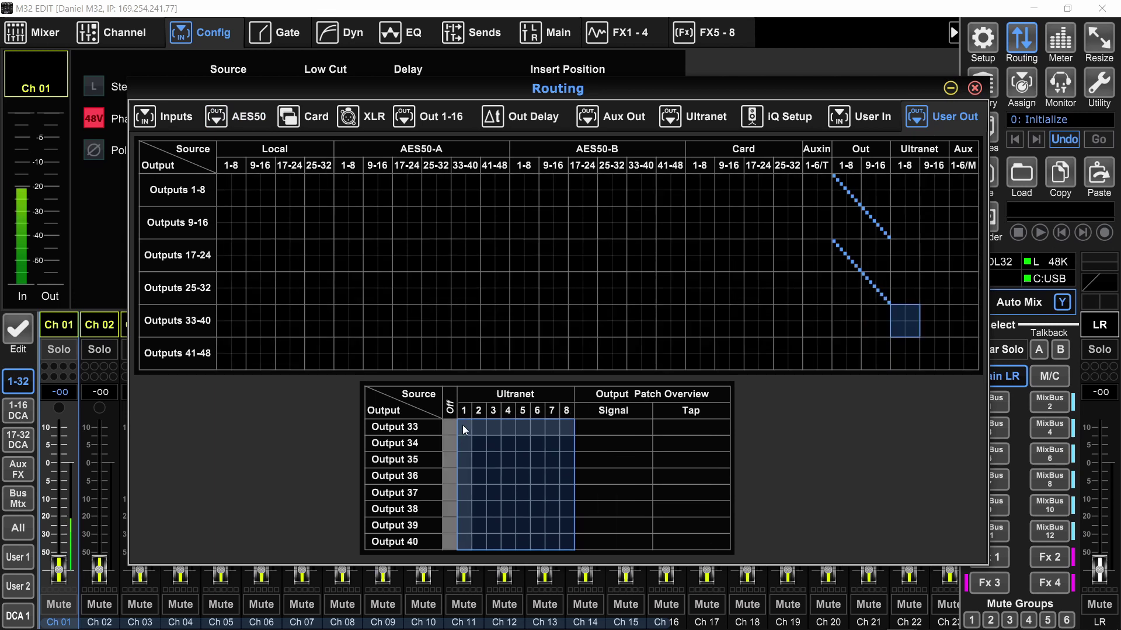
{"action": "left_click_drag", "start_coordinate": [462, 425], "coordinate": [510, 479]}
{"action": "left_click", "coordinate": [934, 353]}
{"action": "left_click_drag", "start_coordinate": [463, 427], "coordinate": [568, 541]}
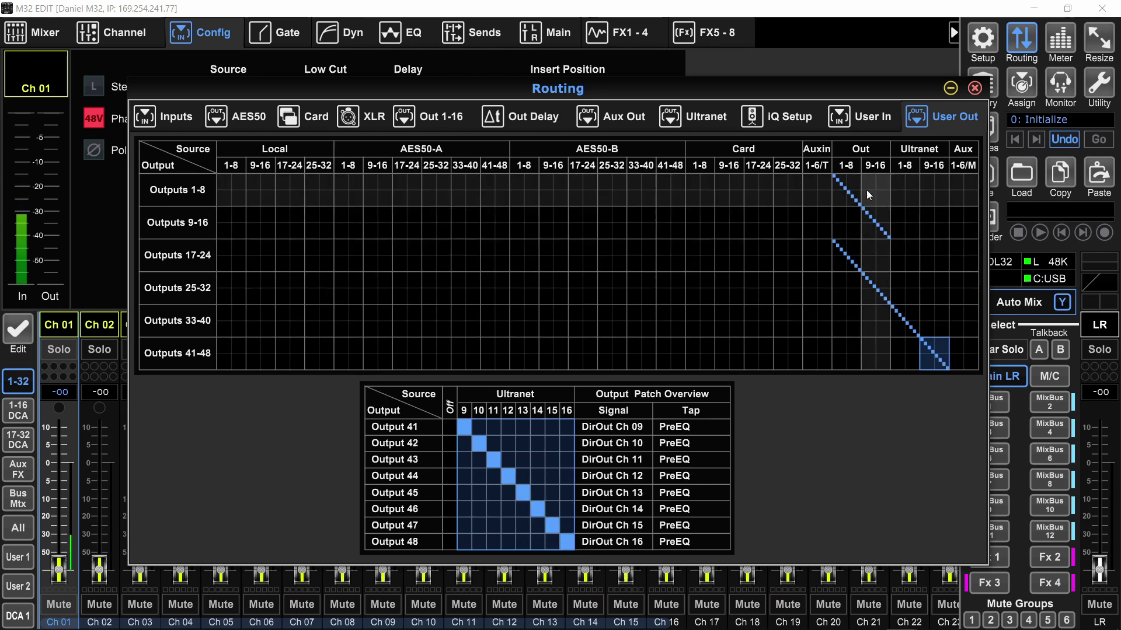
{"action": "left_click", "coordinate": [240, 117]}
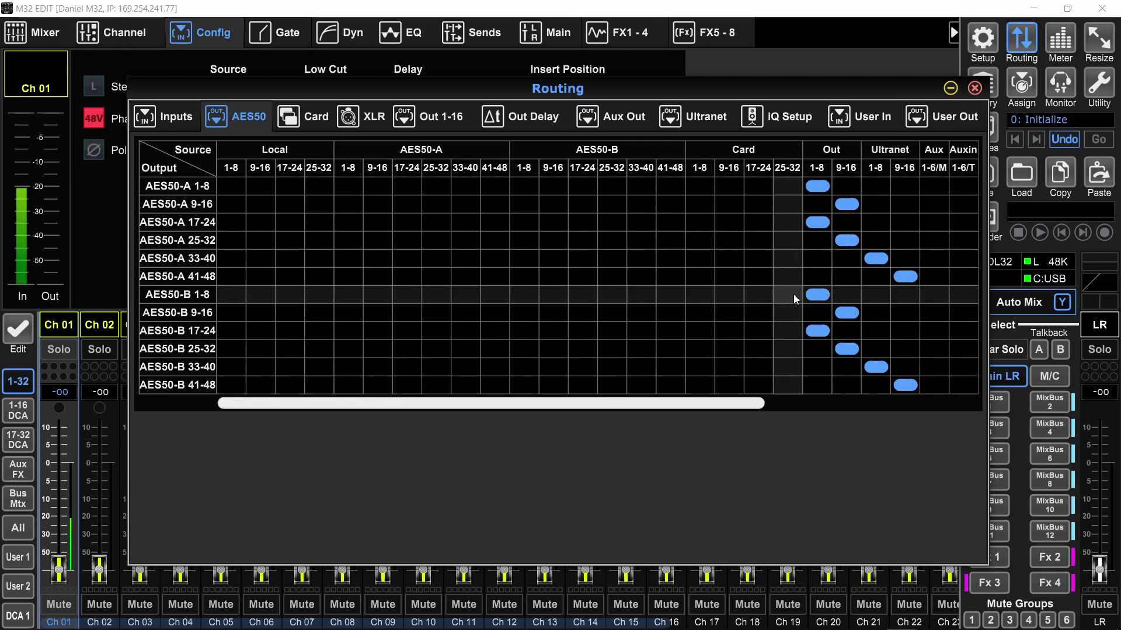
Scroll the AES50 output grid sideways to view the User Out and User In source columns.
{"action": "left_click_drag", "start_coordinate": [731, 404], "coordinate": [852, 403]}
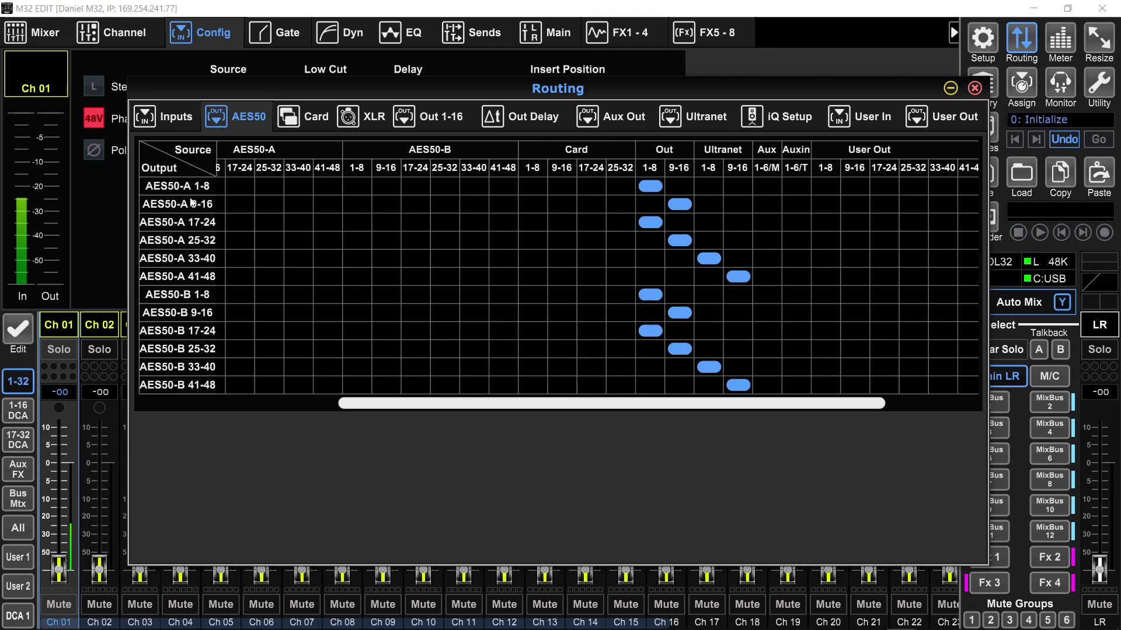
{"action": "left_click_drag", "start_coordinate": [571, 408], "coordinate": [698, 407]}
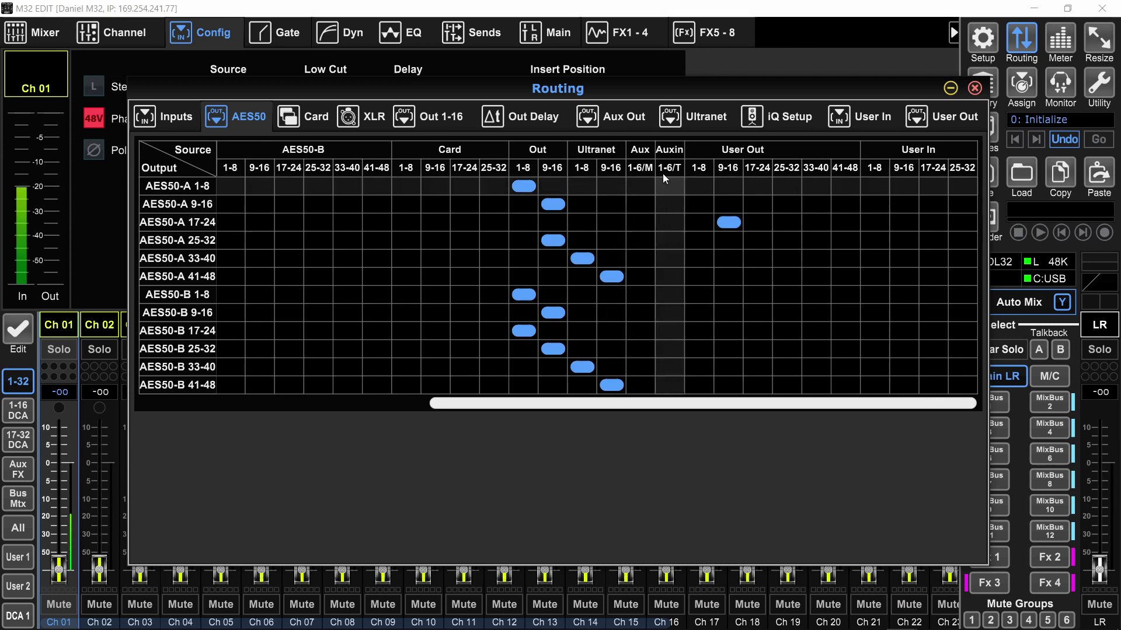
Test repatching Output 27 to Card 20 and Output 36 to Aux In 4.
{"action": "left_click", "coordinate": [949, 116]}
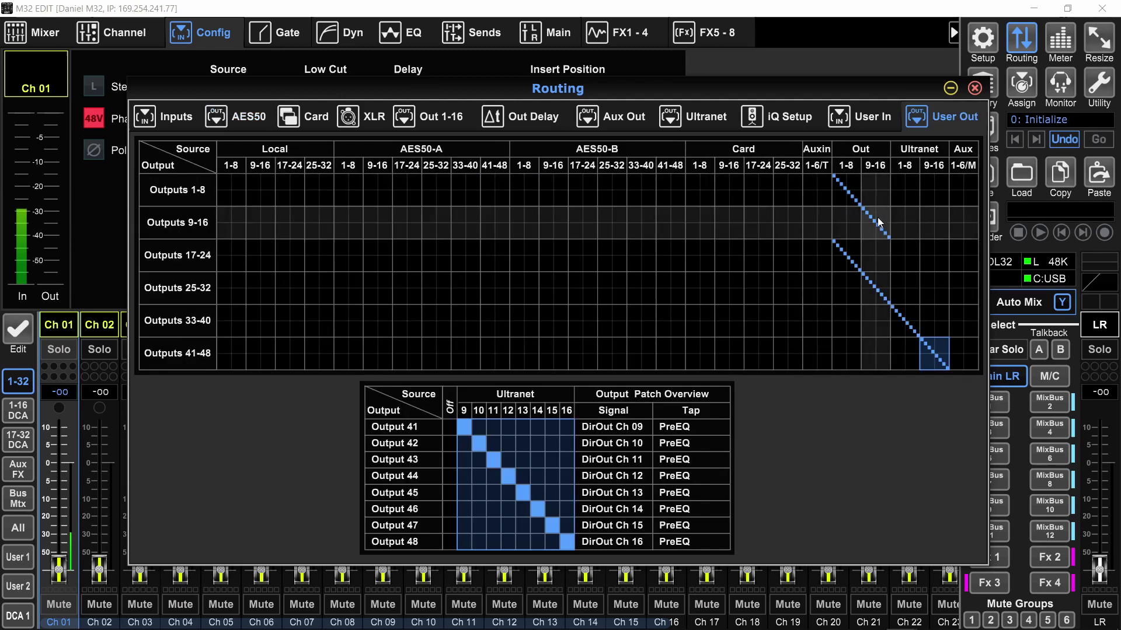
{"action": "left_click", "coordinate": [758, 287]}
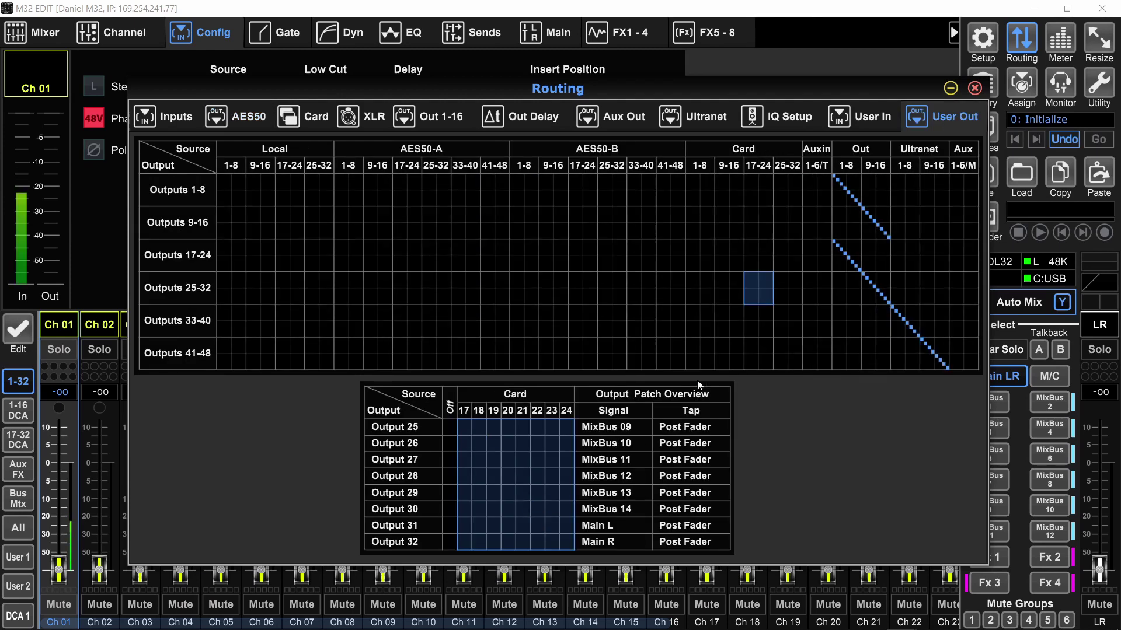
{"action": "left_click", "coordinate": [508, 460]}
{"action": "left_click", "coordinate": [816, 320]}
{"action": "left_click", "coordinate": [508, 475]}
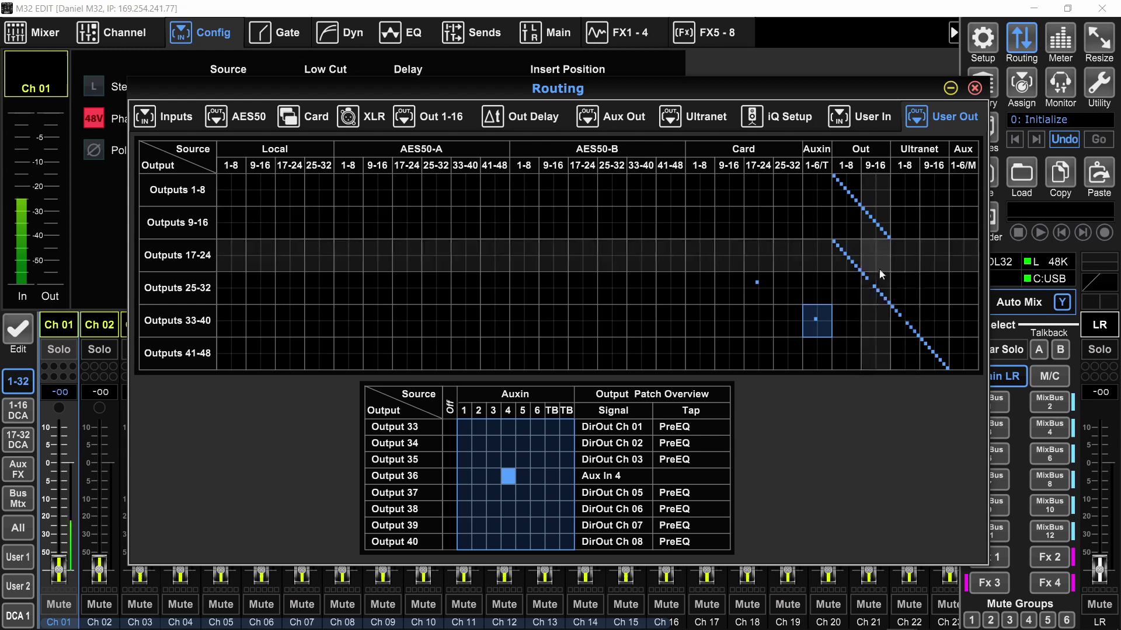
Restore Outputs 25–32 to Out 9–16 and 33–40 to Ultranet 1–8, then view User In.
{"action": "left_click", "coordinate": [874, 286]}
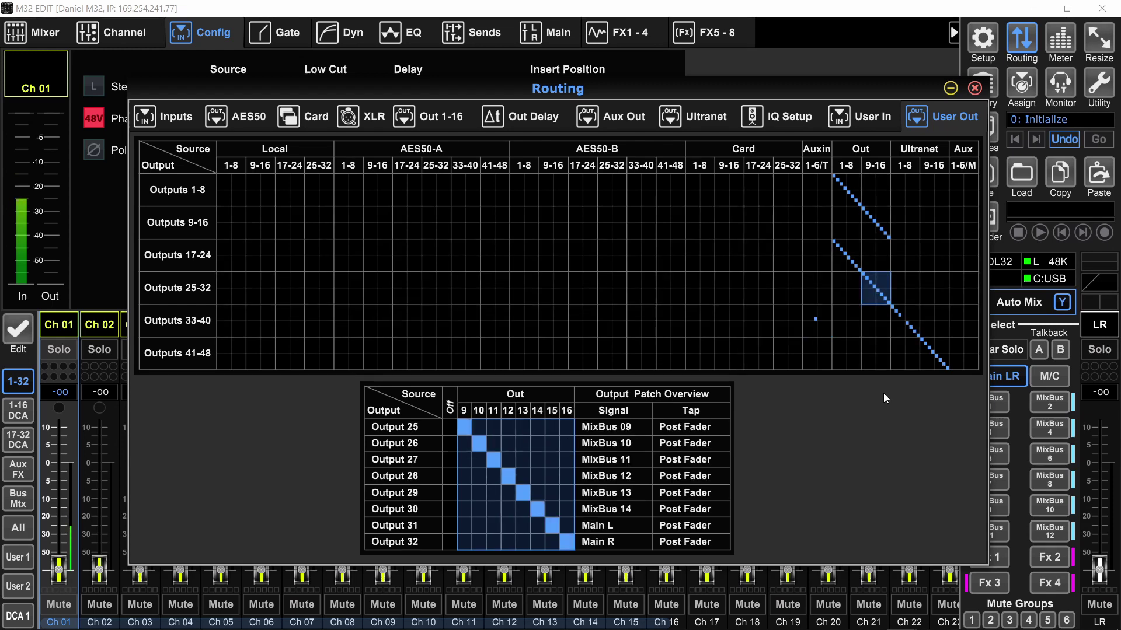
{"action": "left_click", "coordinate": [903, 320]}
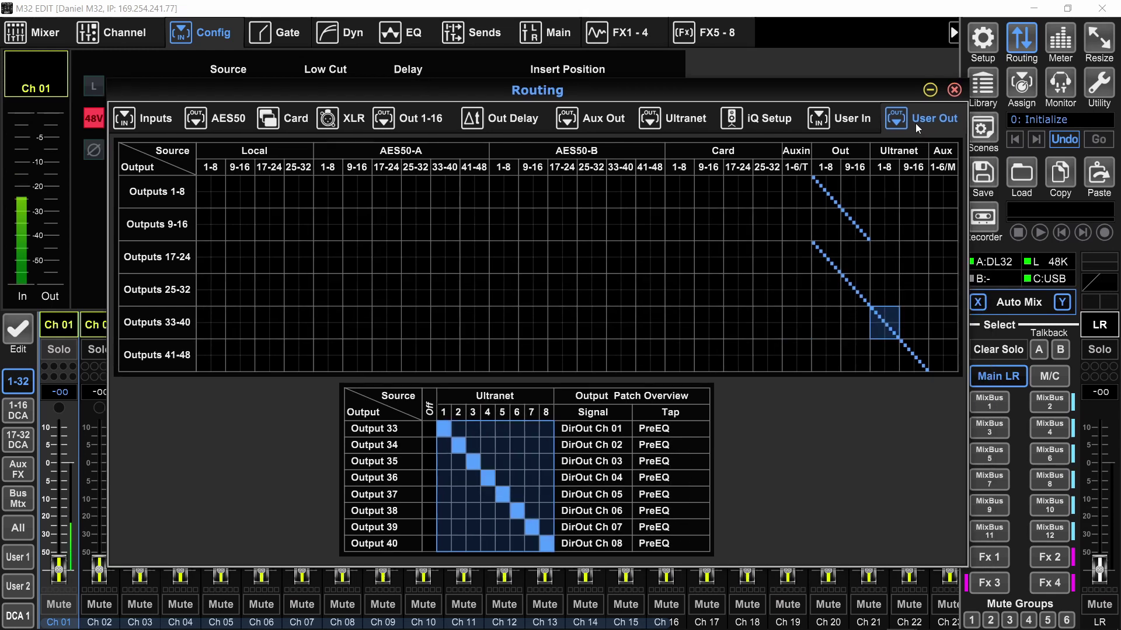
{"action": "left_click", "coordinate": [841, 119]}
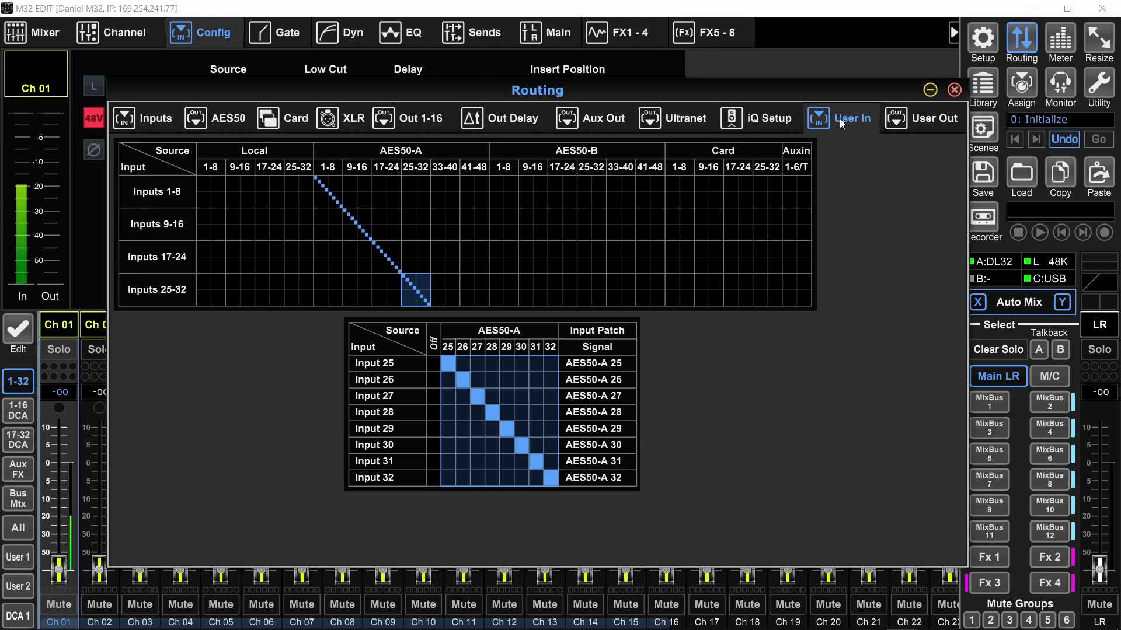
Feed channels 25–32 from AES50-A 25–32, then review the AES50 and User Out pages.
{"action": "left_click", "coordinate": [149, 118]}
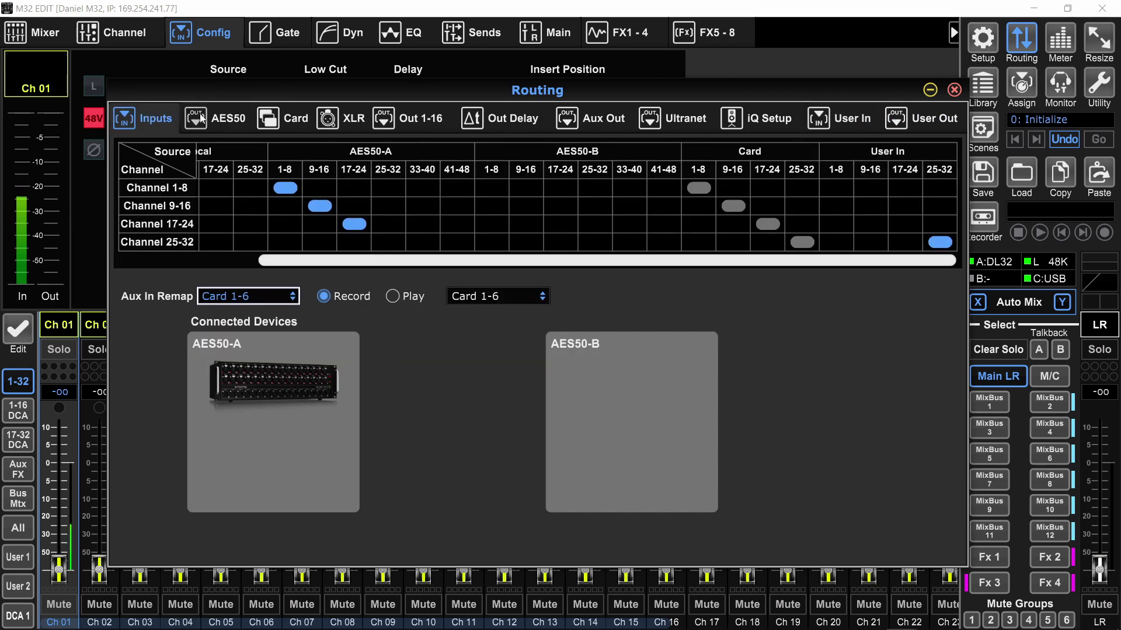
{"action": "left_click", "coordinate": [201, 119]}
{"action": "left_click", "coordinate": [164, 118]}
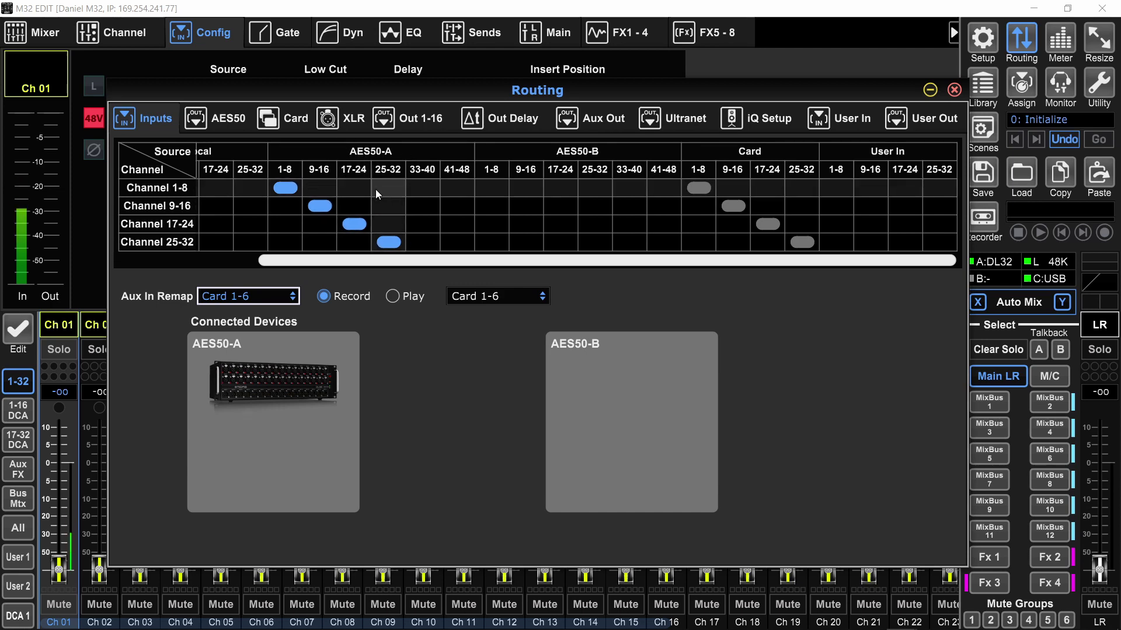
{"action": "left_click", "coordinate": [205, 111]}
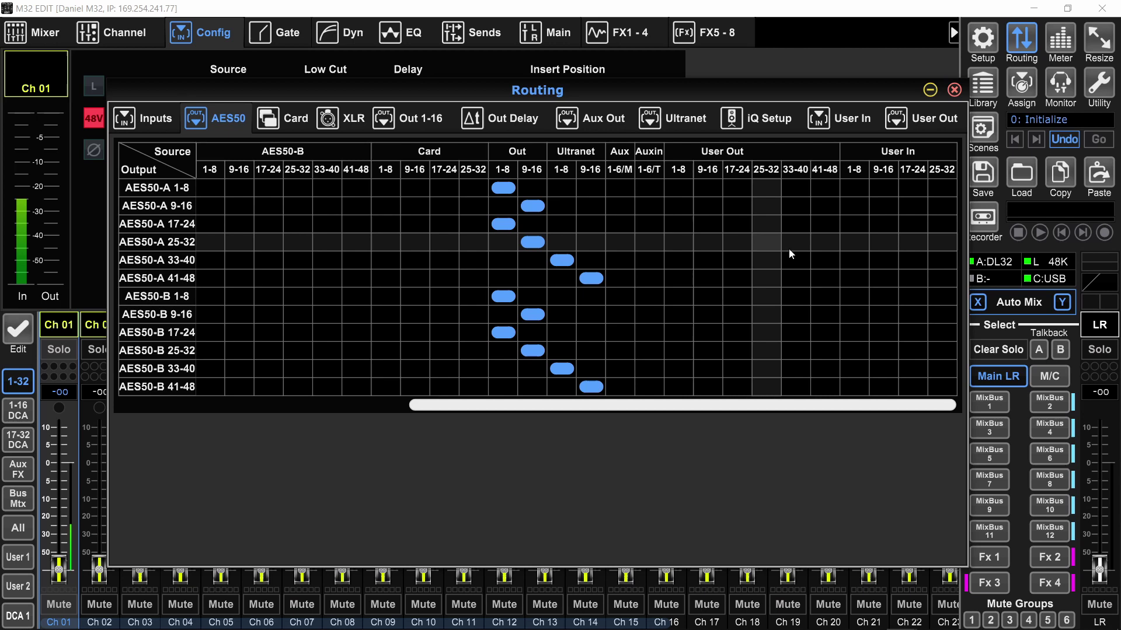
{"action": "left_click", "coordinate": [905, 124]}
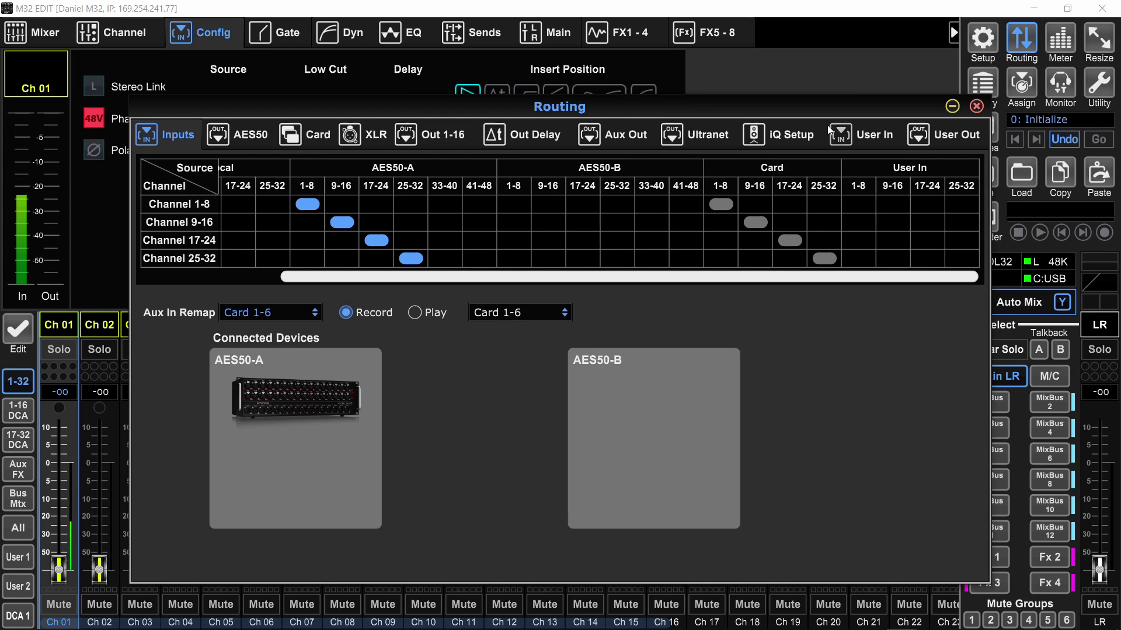
Close Routing and browse the mixer scenes list, returning from slot 1 to scene 0 Initialize.
{"action": "left_click", "coordinate": [975, 106]}
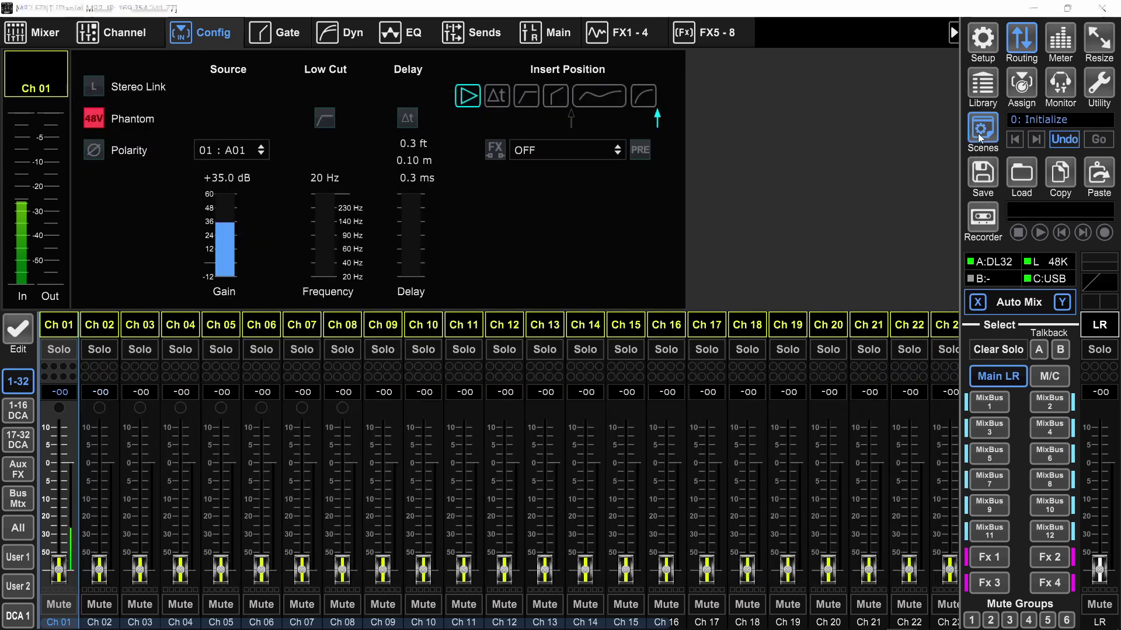
{"action": "left_click", "coordinate": [978, 133]}
{"action": "left_click", "coordinate": [276, 199]}
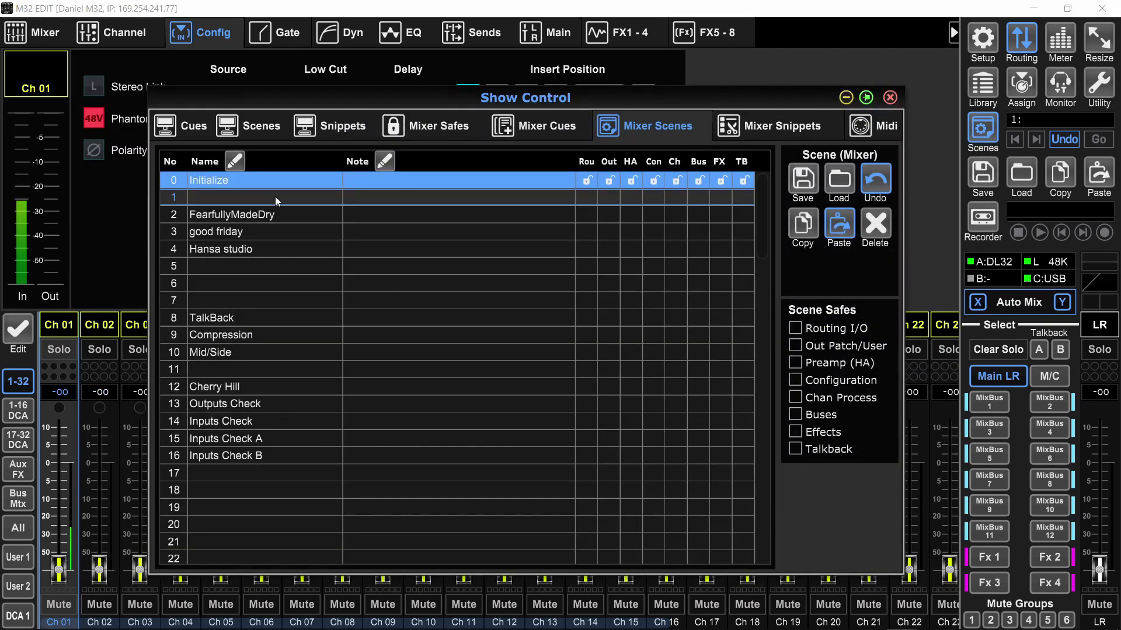
{"action": "left_click", "coordinate": [208, 180]}
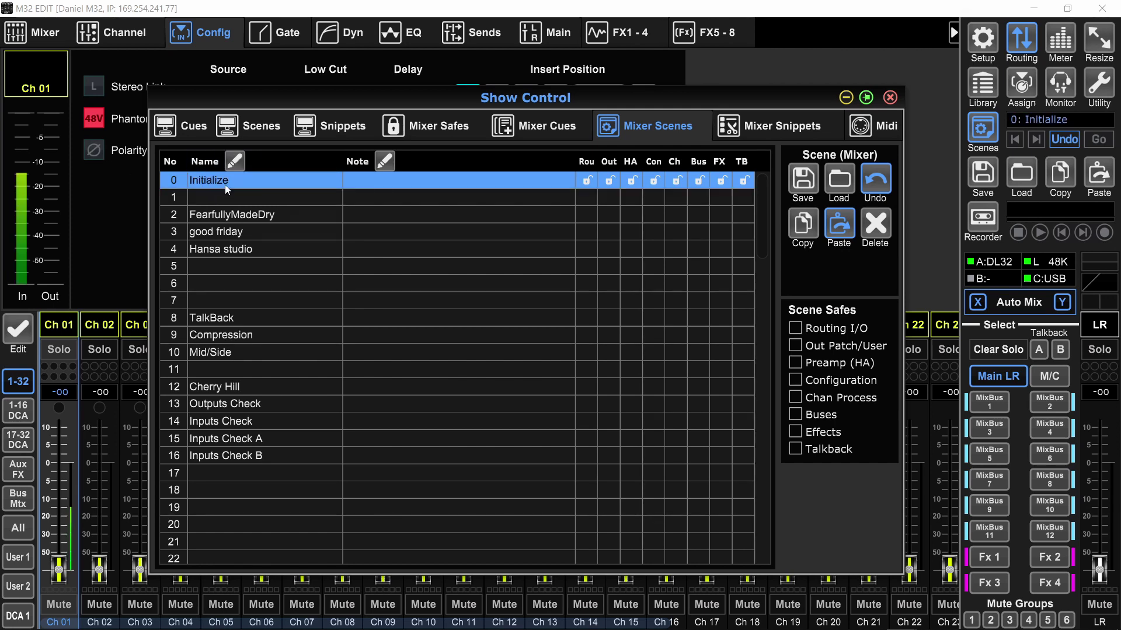
Check the Initialize Settings options in Mixer Setup, then reopen the scenes list and move it aside.
{"action": "left_click", "coordinate": [982, 38]}
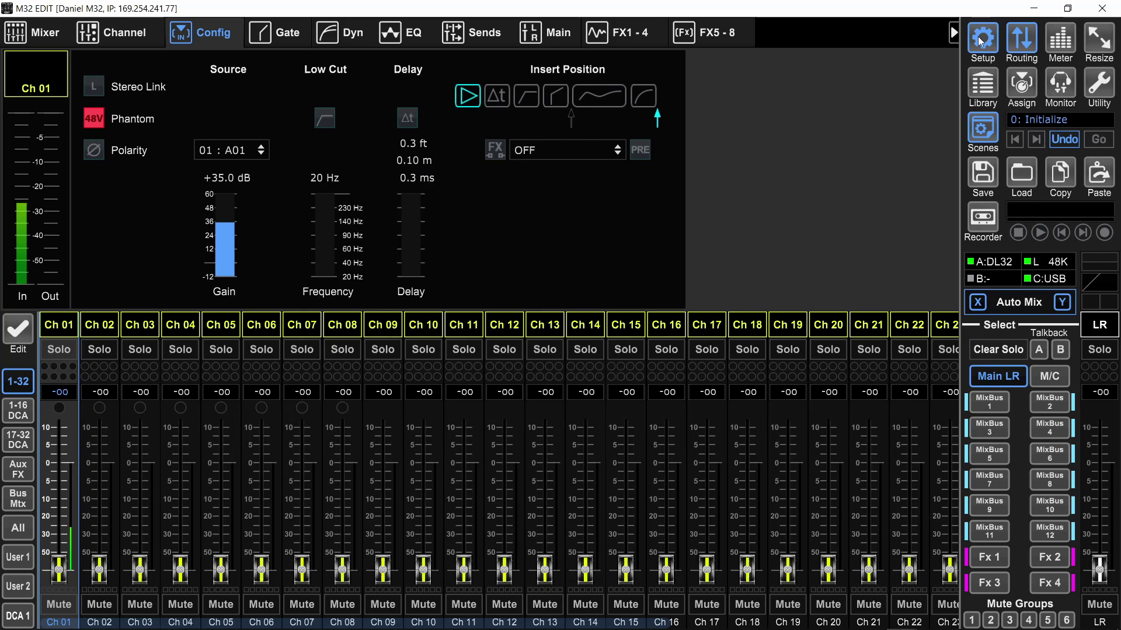
{"action": "left_click", "coordinate": [722, 339]}
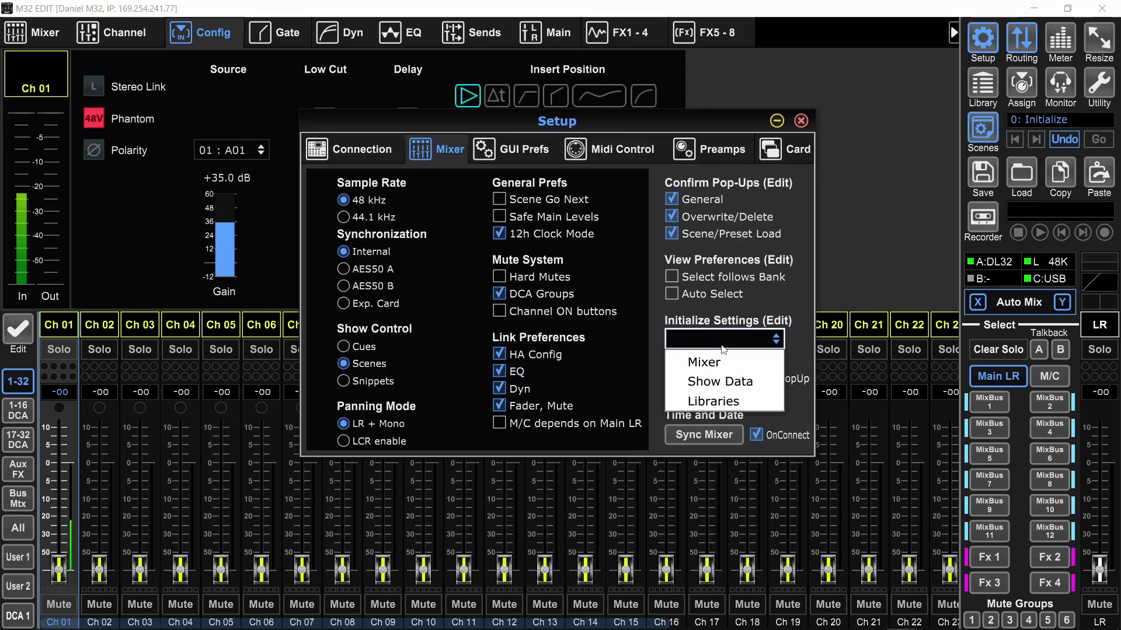
{"action": "left_click", "coordinate": [981, 135]}
{"action": "left_click", "coordinate": [980, 134]}
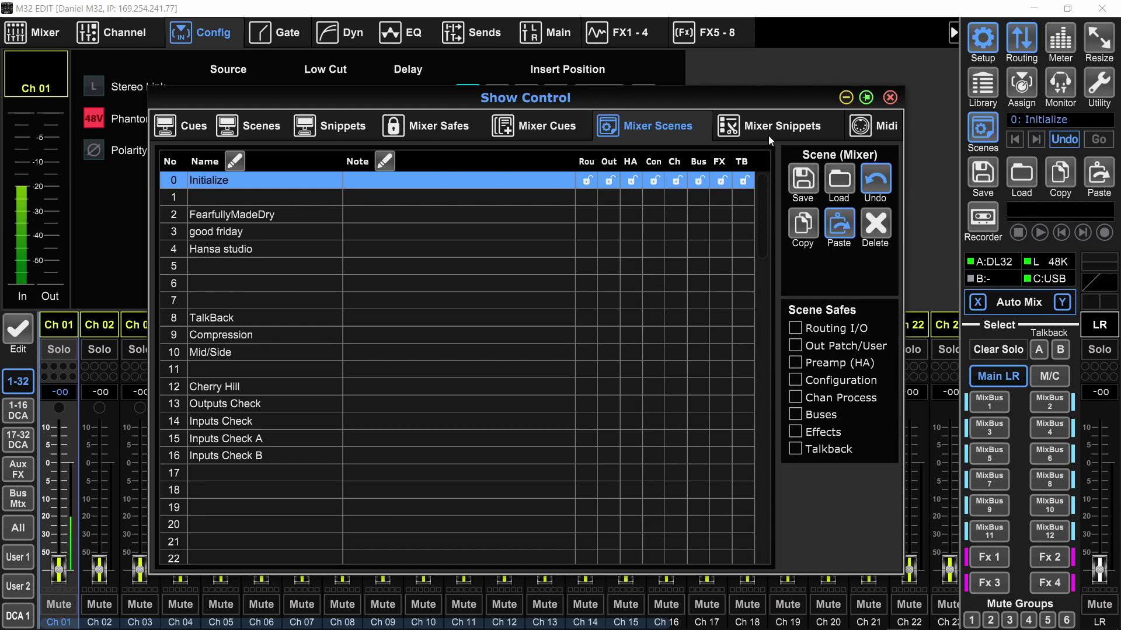
{"action": "left_click_drag", "start_coordinate": [268, 105], "coordinate": [466, 126]}
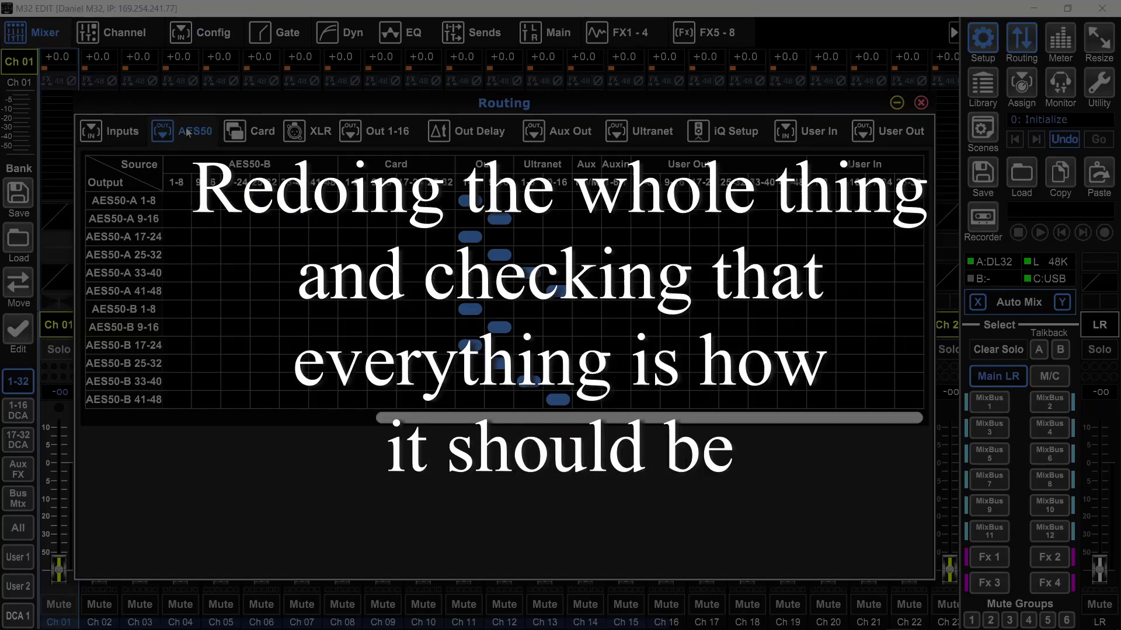
Patch User Outputs 1–4 and 5–8 diagonally to Out 1–8, then the next block to Out 1–8.
{"action": "left_click", "coordinate": [805, 131]}
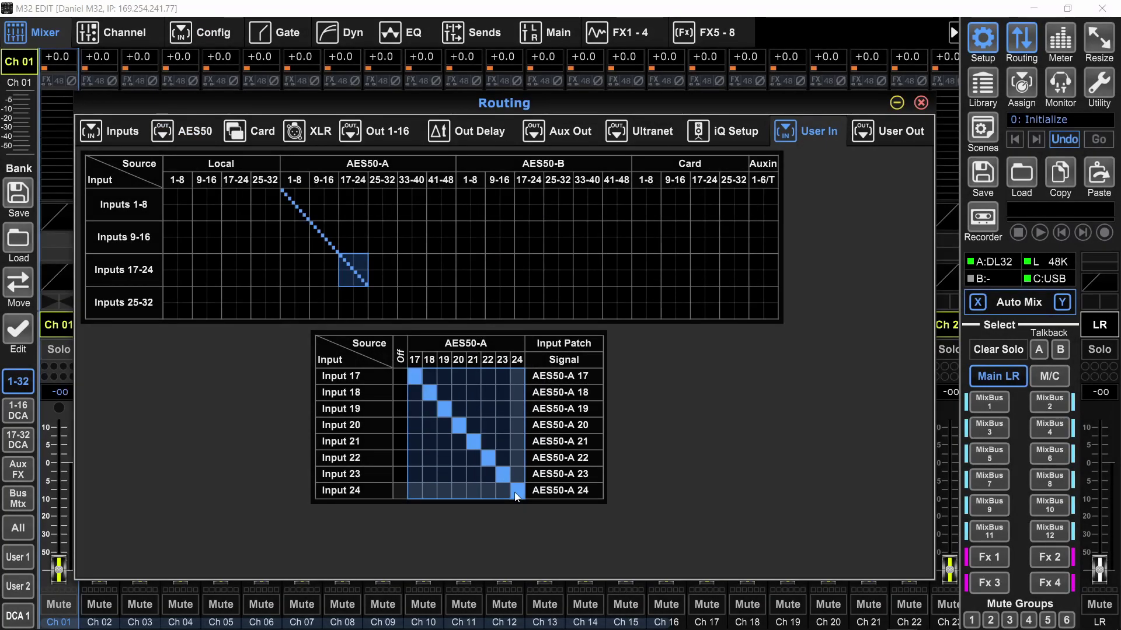
{"action": "scroll", "coordinate": [432, 399], "scroll_direction": "down", "scroll_amount": 3}
{"action": "left_click", "coordinate": [412, 377]}
{"action": "left_click_drag", "start_coordinate": [432, 399], "coordinate": [514, 480]}
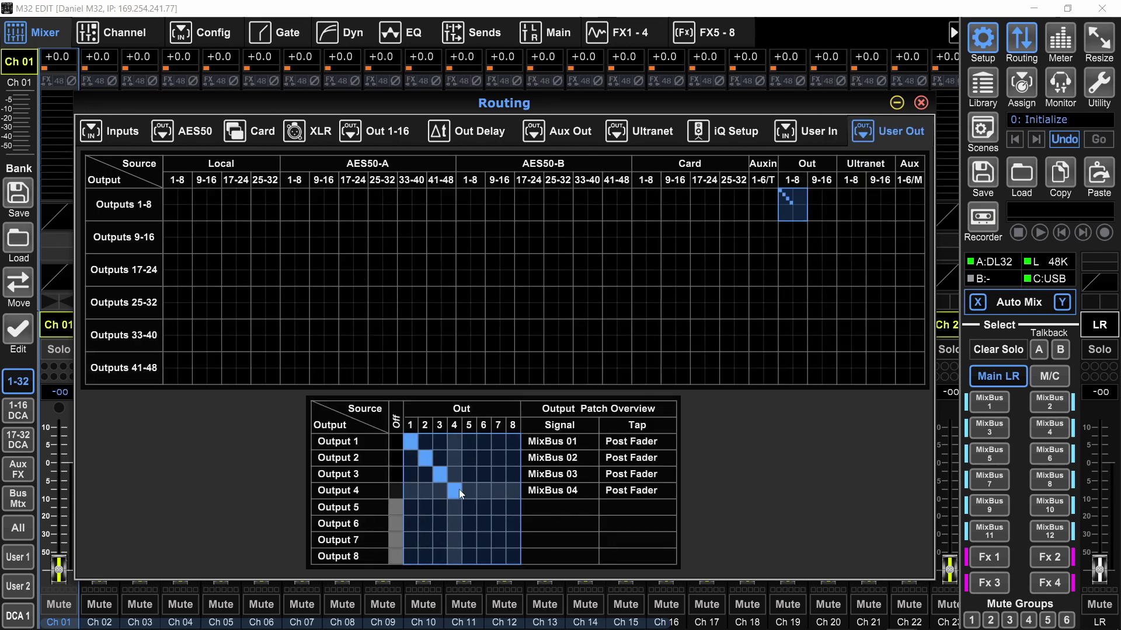
{"action": "left_click_drag", "start_coordinate": [459, 493], "coordinate": [512, 556]}
{"action": "scroll", "coordinate": [512, 556], "scroll_direction": "down", "scroll_amount": 1}
{"action": "left_click_drag", "start_coordinate": [410, 441], "coordinate": [513, 557]}
Scroll through the remaining outputs, check the AES50 page, and save over scene 0 Initialize.
{"action": "scroll", "coordinate": [461, 496], "scroll_direction": "down", "scroll_amount": 1}
{"action": "scroll", "coordinate": [629, 438], "scroll_direction": "down", "scroll_amount": 1}
{"action": "scroll", "coordinate": [513, 556], "scroll_direction": "down", "scroll_amount": 1}
{"action": "scroll", "coordinate": [401, 458], "scroll_direction": "down", "scroll_amount": 1}
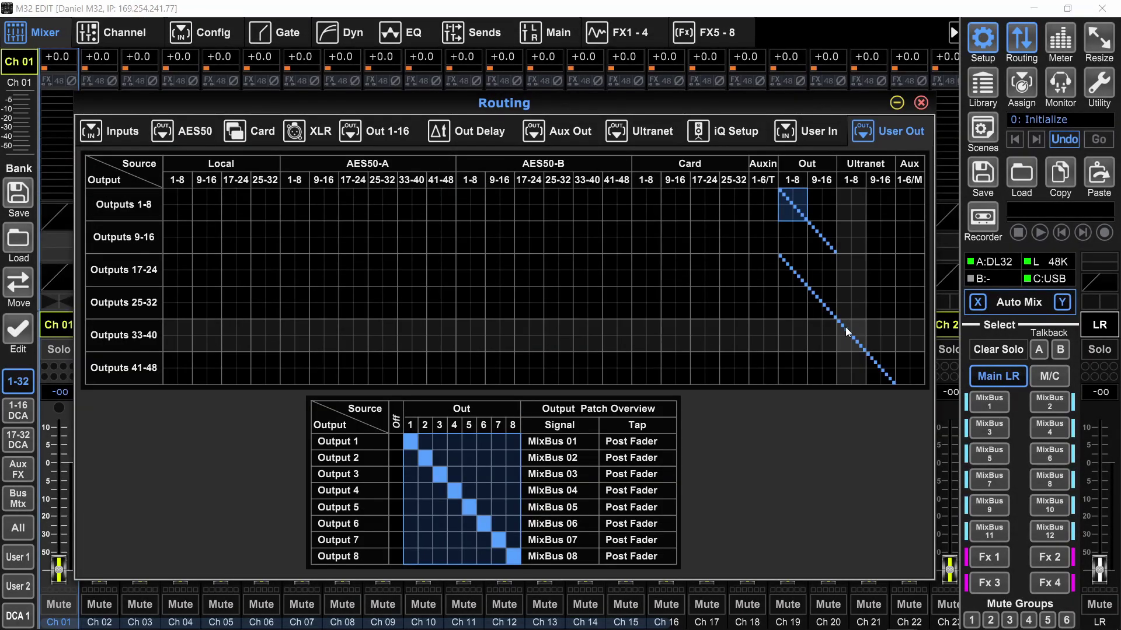
{"action": "left_click", "coordinate": [123, 133]}
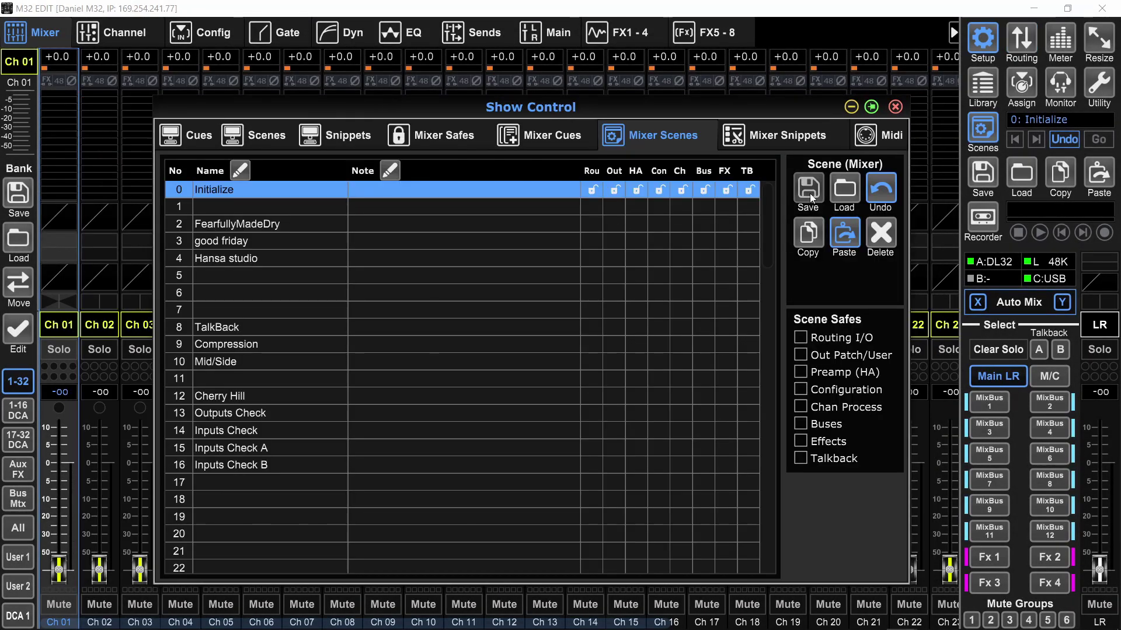
{"action": "left_click", "coordinate": [810, 194]}
Confirm overwriting scene 0 Initialize, then reopen the Mixer Scenes list and move it up.
{"action": "left_click", "coordinate": [497, 379]}
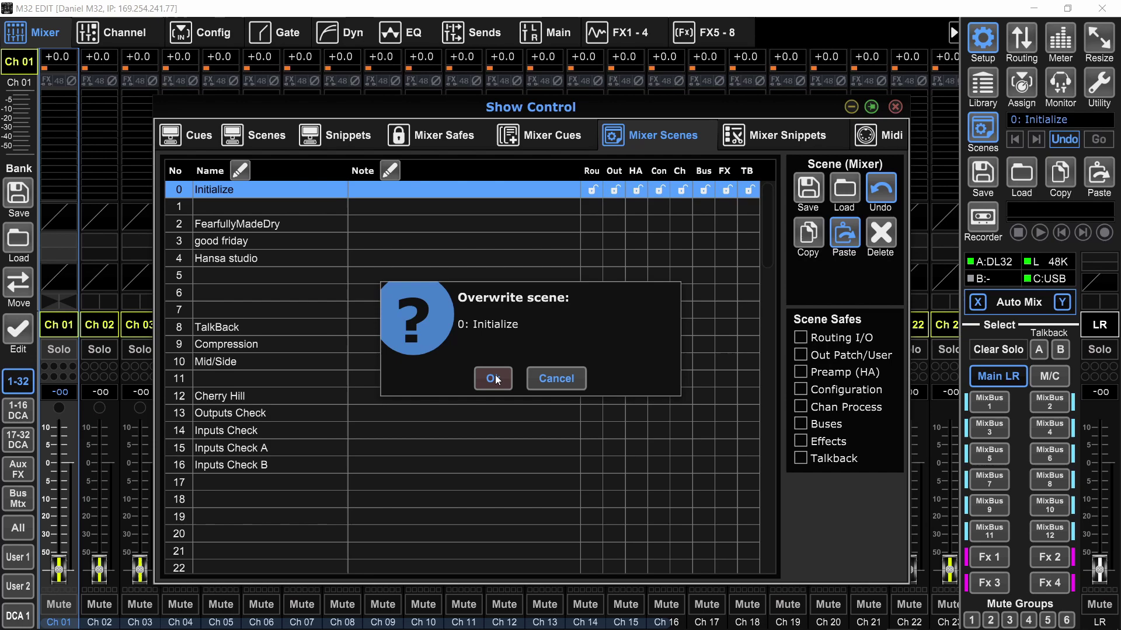
{"action": "left_click", "coordinate": [309, 227]}
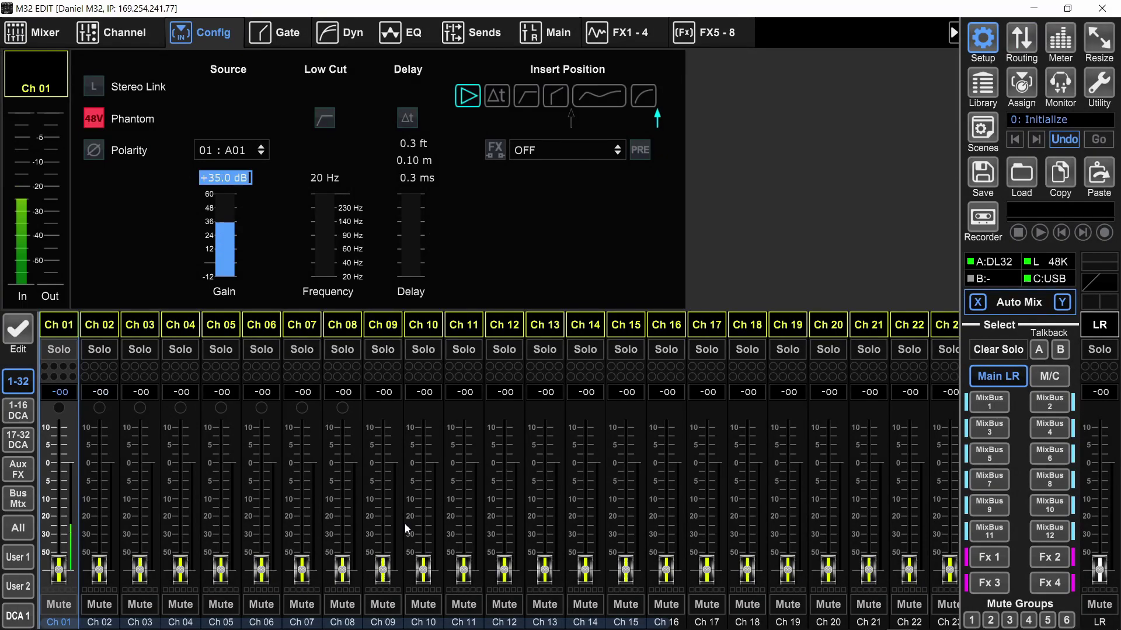
{"action": "left_click", "coordinate": [34, 34]}
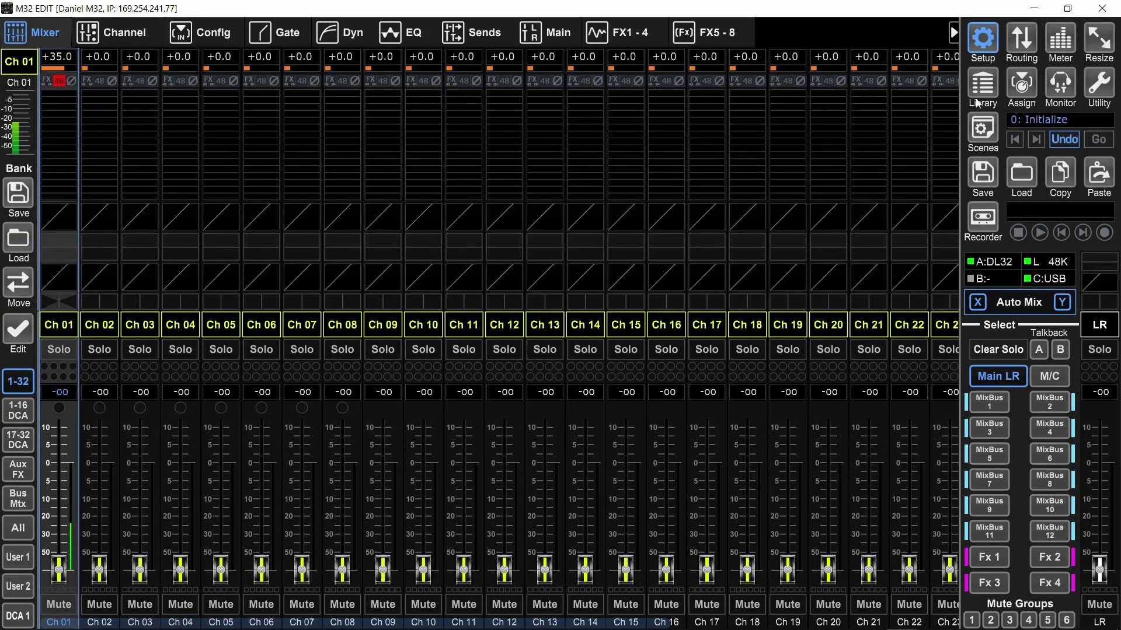
{"action": "left_click", "coordinate": [984, 142]}
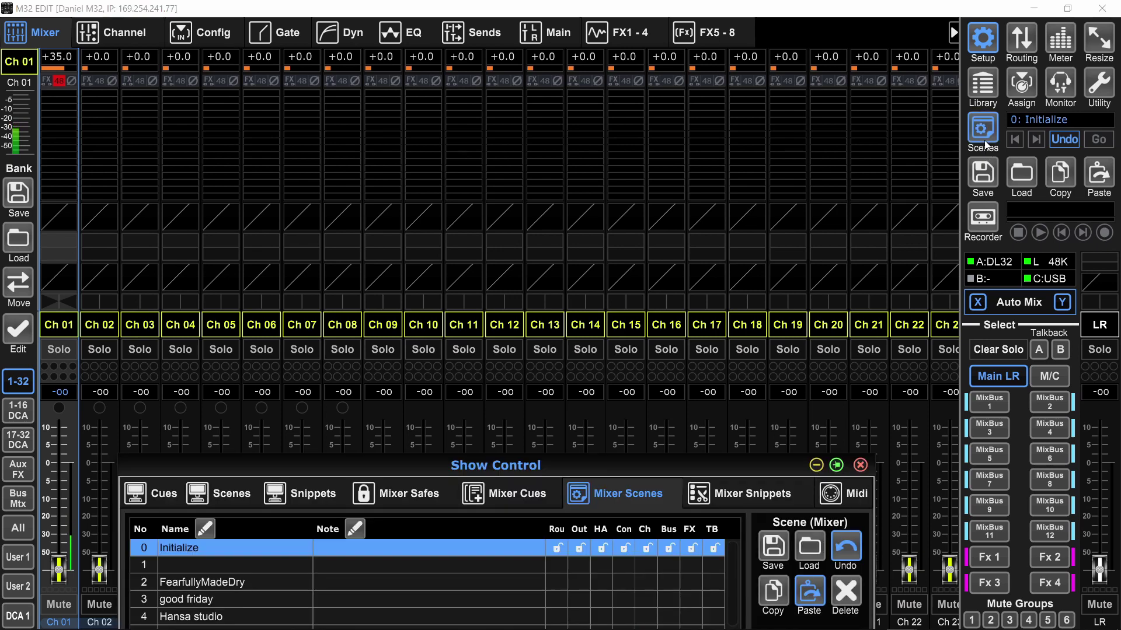
{"action": "left_click_drag", "start_coordinate": [544, 466], "coordinate": [559, 109]}
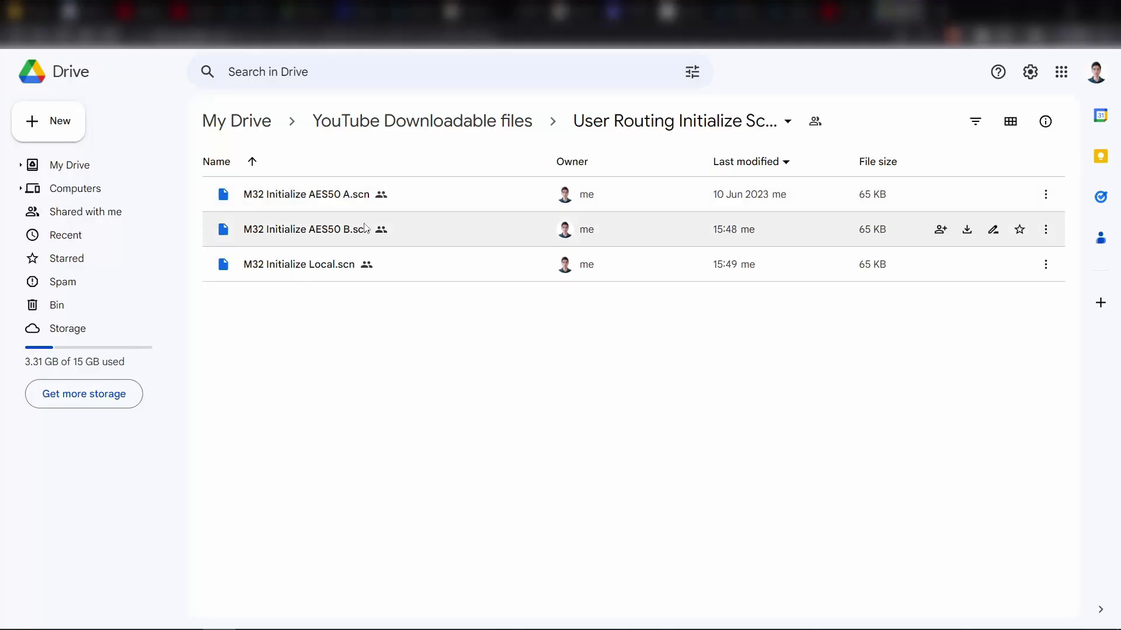
Show the scene-files folder as a grid and download M32 Initialize AES50 B.scn.
{"action": "left_click", "coordinate": [964, 267]}
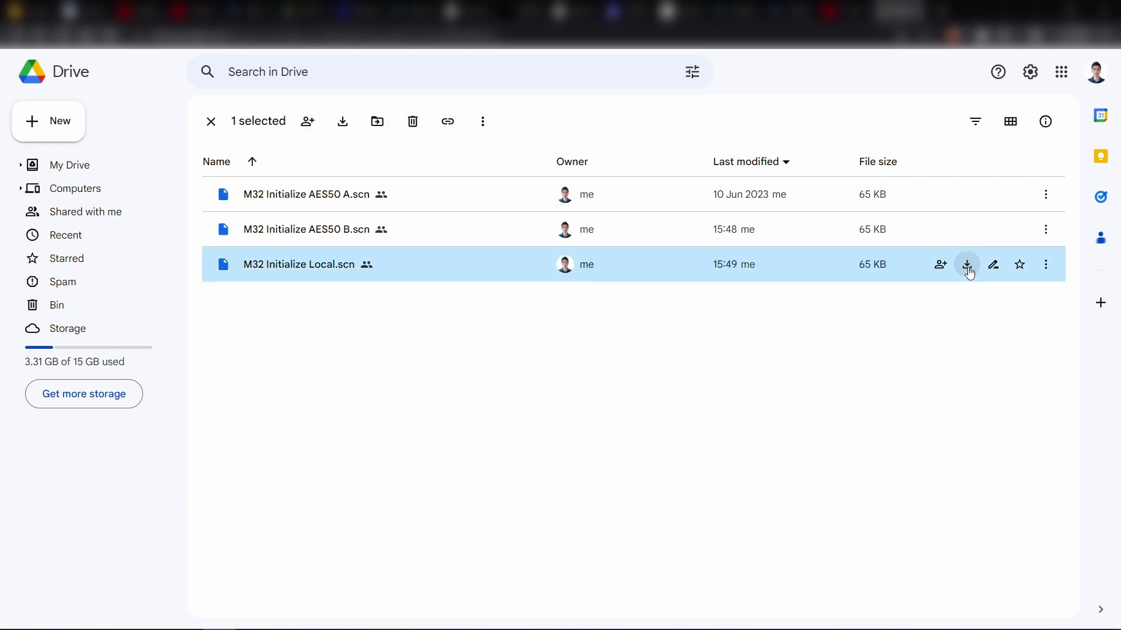
{"action": "left_click", "coordinate": [1011, 121]}
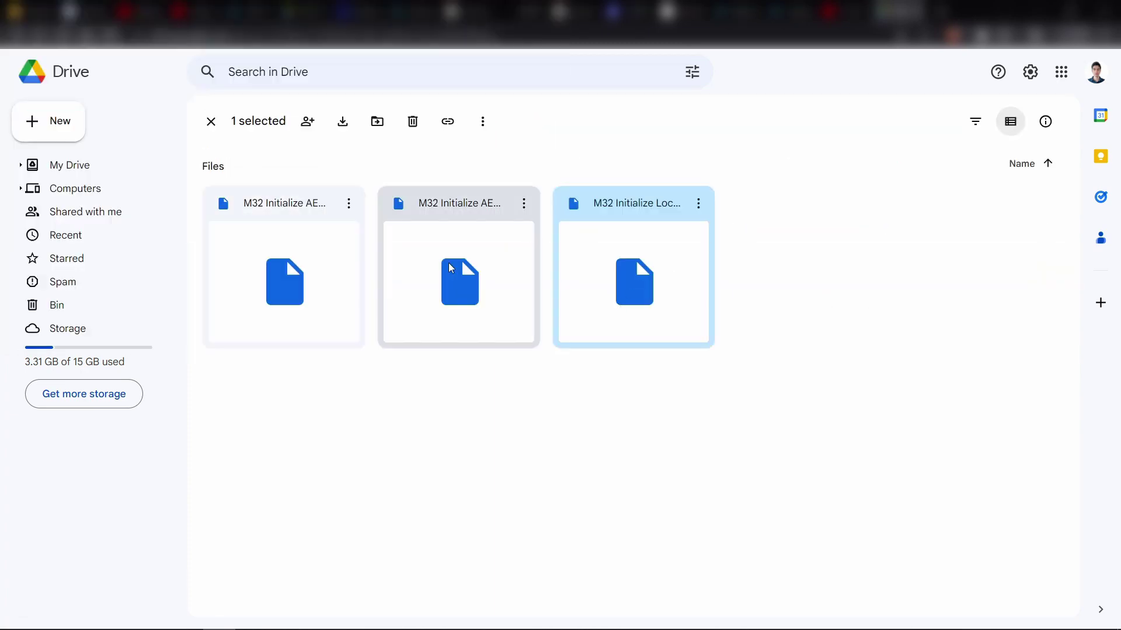
{"action": "left_click", "coordinate": [448, 264]}
{"action": "right_click", "coordinate": [449, 264]}
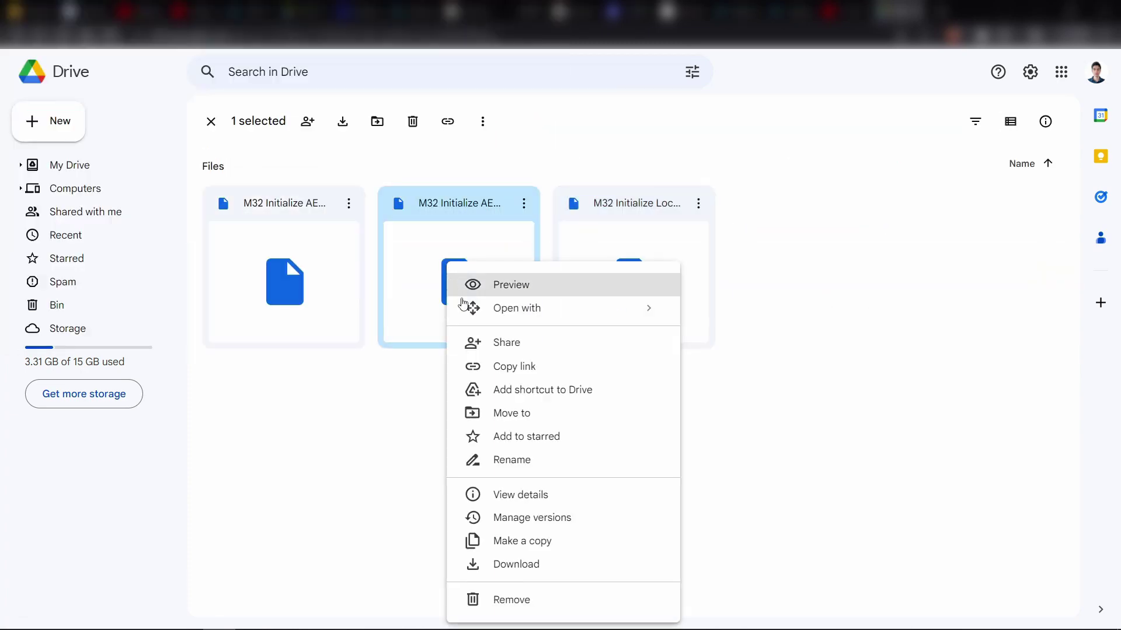
{"action": "left_click", "coordinate": [501, 567]}
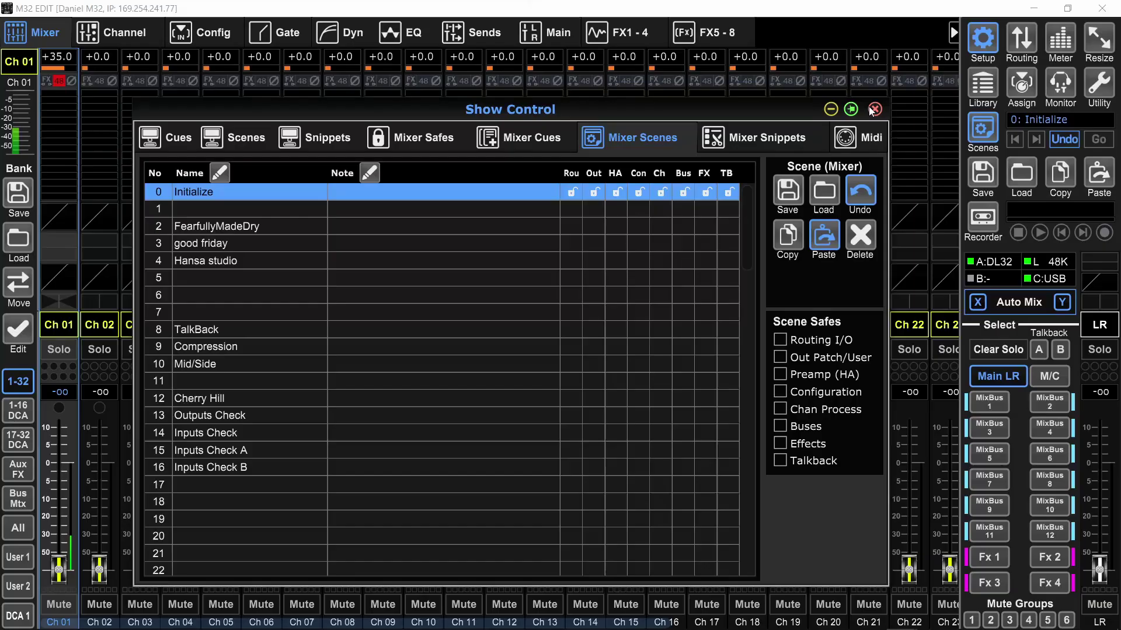
Review the Routing pages in turn: User In, User Out, XLR, card, Out 1-16, ending on AES50.
{"action": "left_click", "coordinate": [1014, 42]}
{"action": "left_click", "coordinate": [829, 132]}
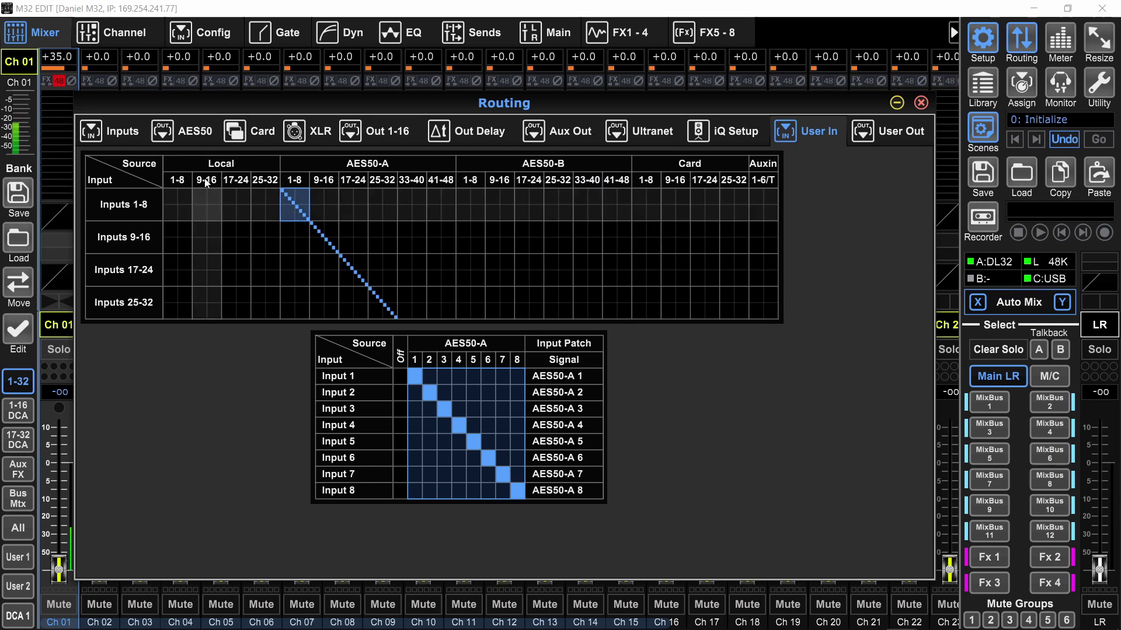
{"action": "left_click", "coordinate": [885, 133]}
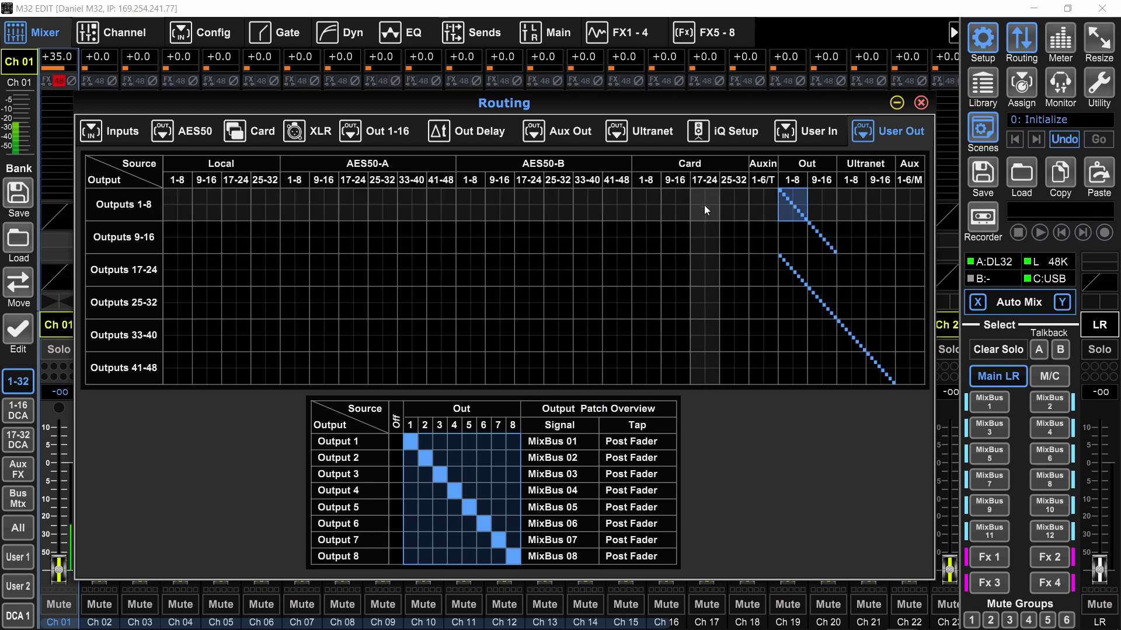
{"action": "left_click", "coordinate": [326, 131]}
{"action": "left_click", "coordinate": [265, 135]}
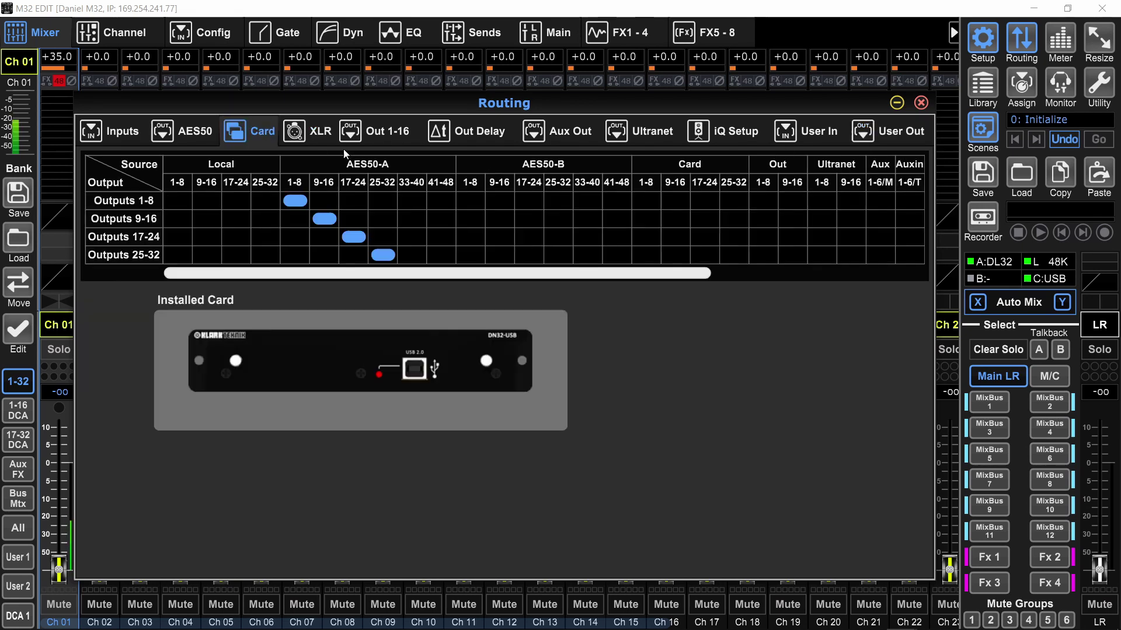
{"action": "left_click", "coordinate": [379, 131]}
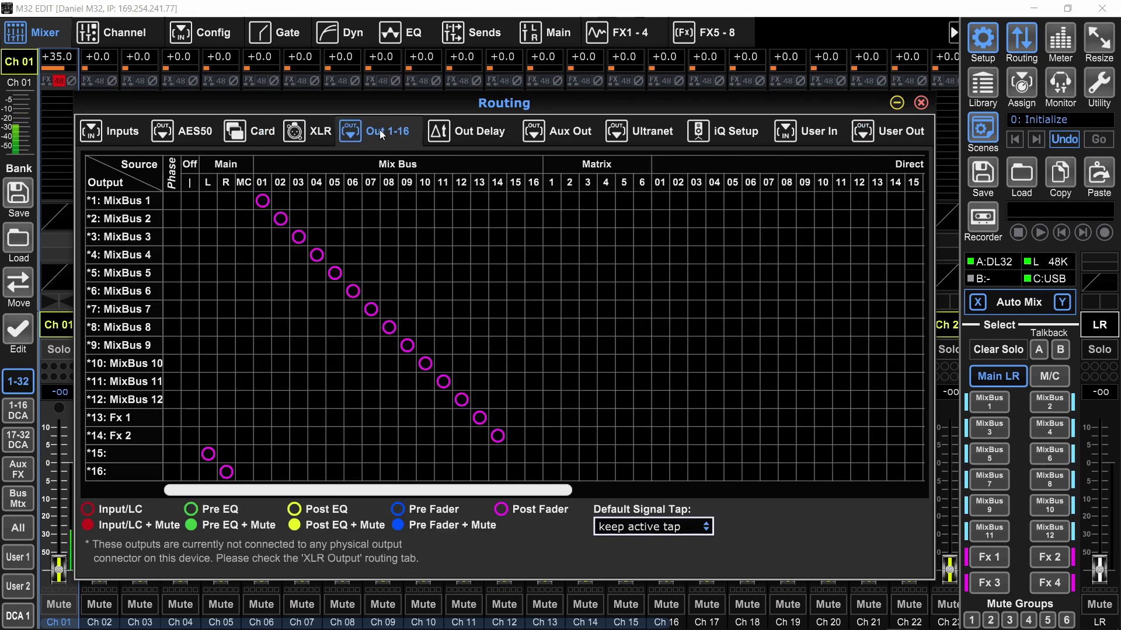
{"action": "left_click", "coordinate": [182, 131]}
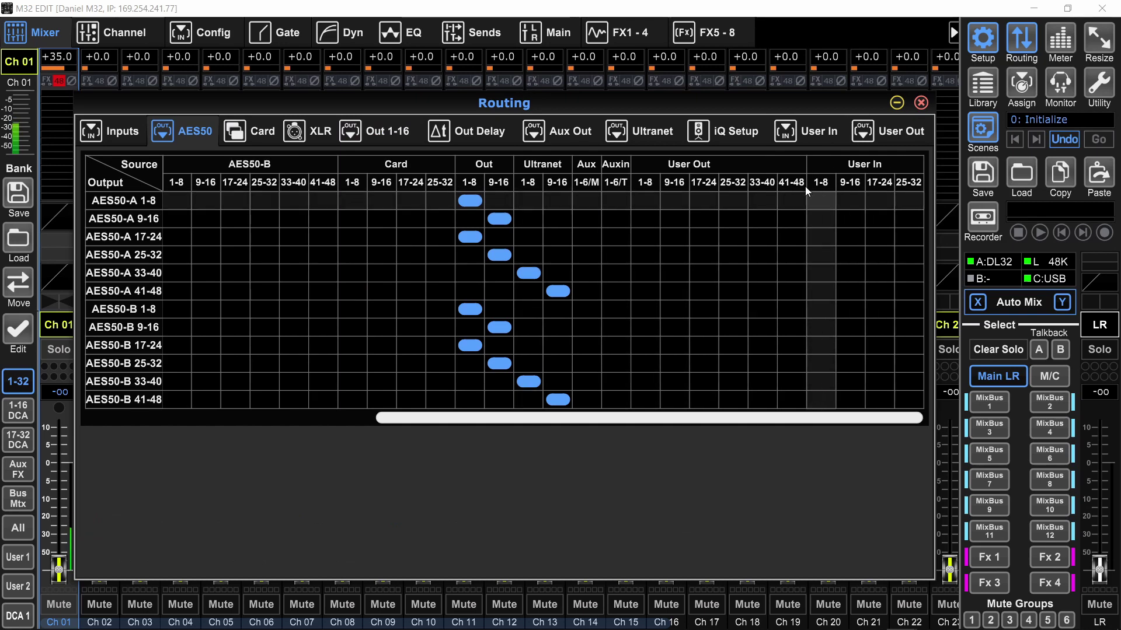